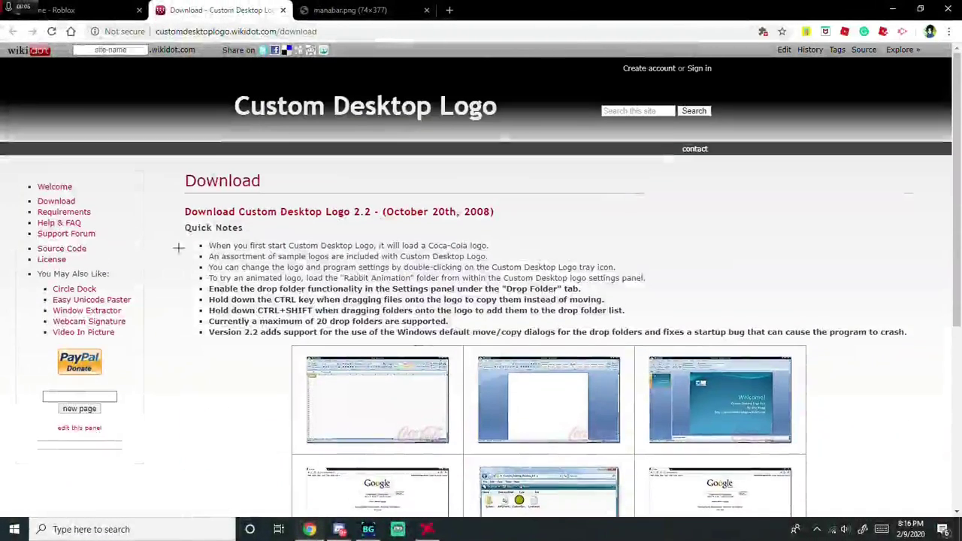
# - Start the Custom Desktop Logo 2.2 download and return to its download page
pyautogui.click(817, 530)
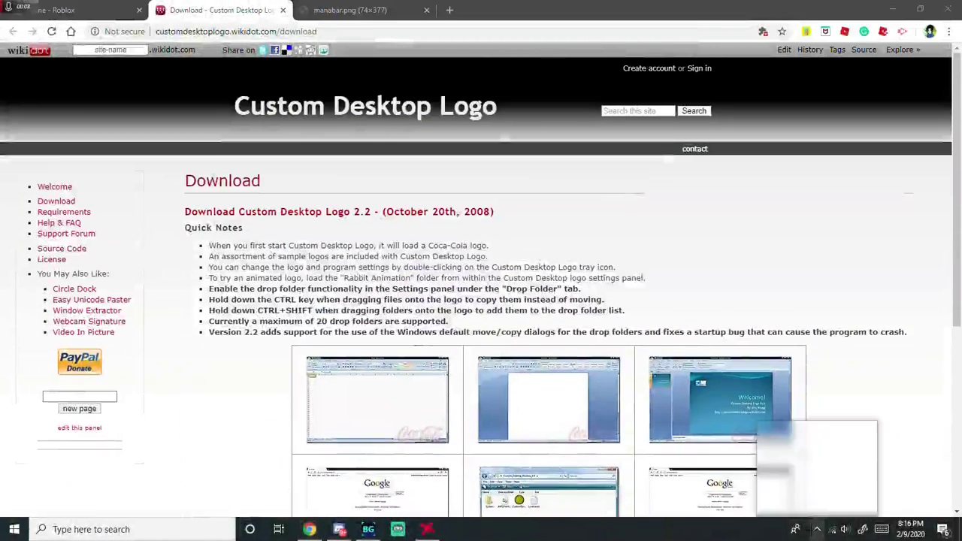
pyautogui.click(782, 463)
pyautogui.click(107, 6)
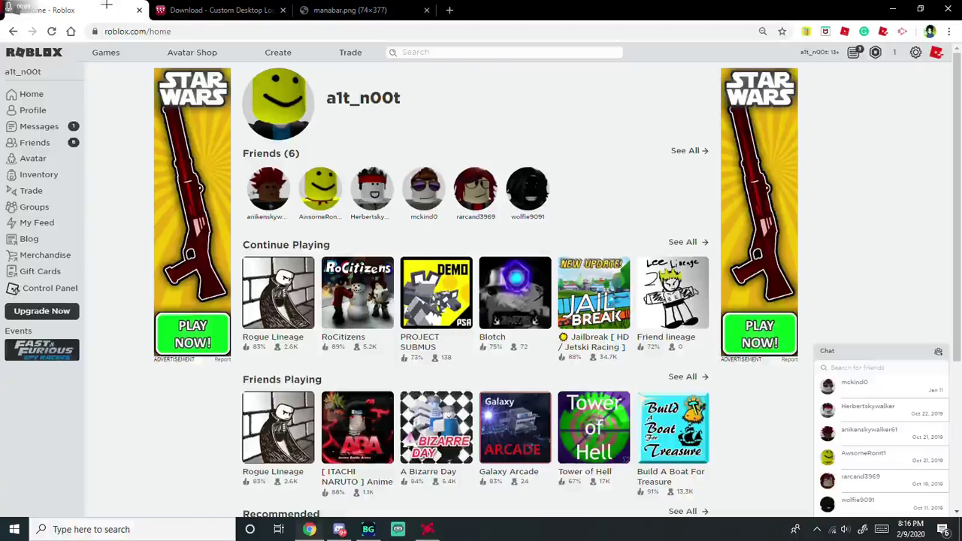
pyautogui.click(230, 6)
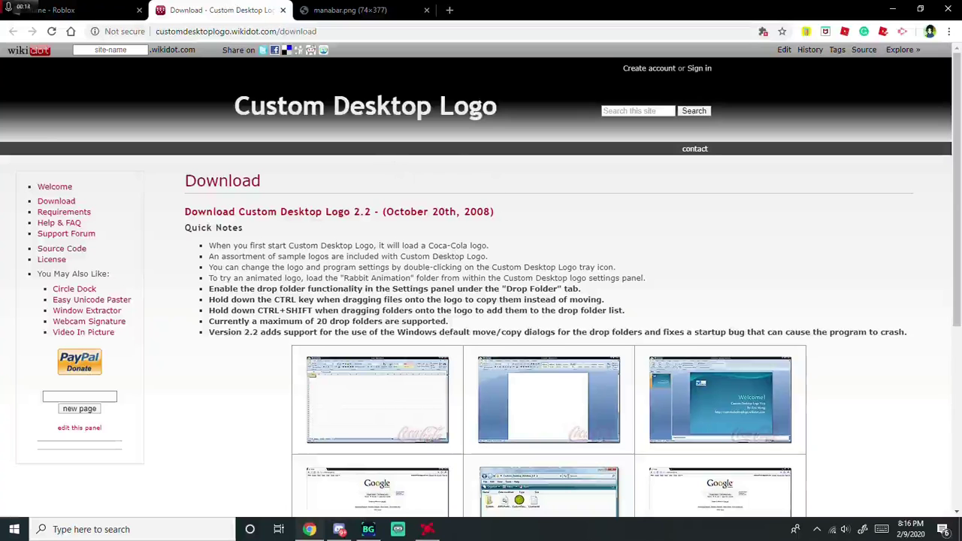
pyautogui.click(299, 32)
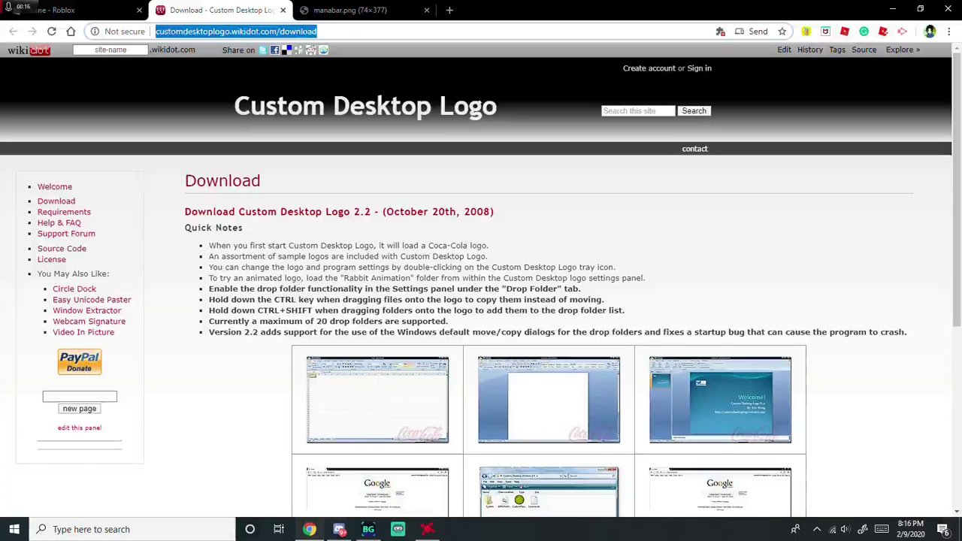
# - Close the Search Manager ad tab that opened alongside the download
pyautogui.rightClick(343, 148)
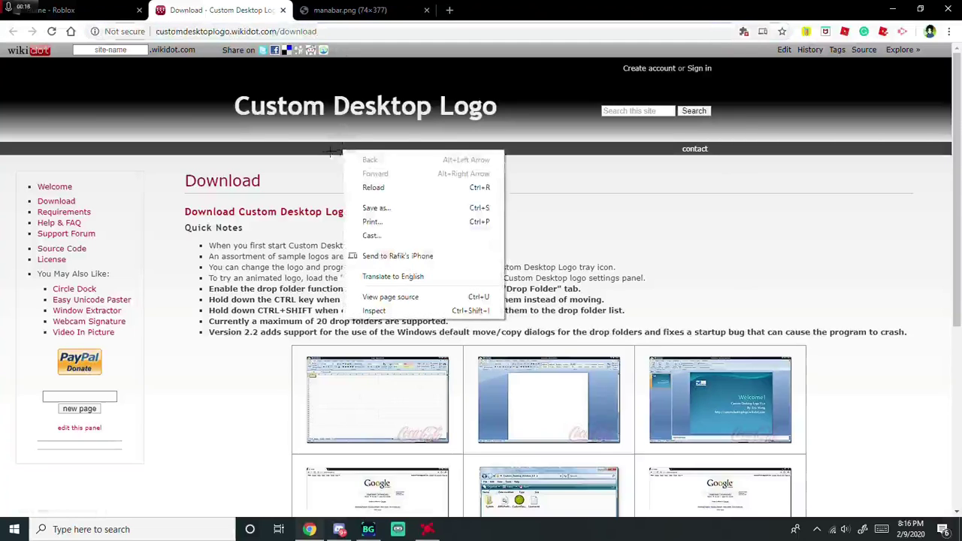
pyautogui.click(328, 154)
pyautogui.scroll(-10, 331, 156)
pyautogui.scroll(10, 310, 192)
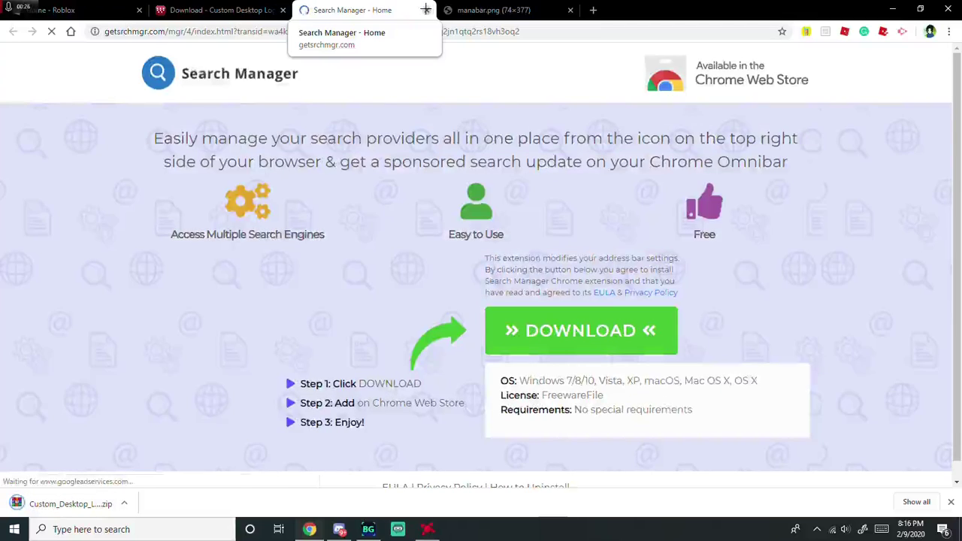
pyautogui.click(427, 10)
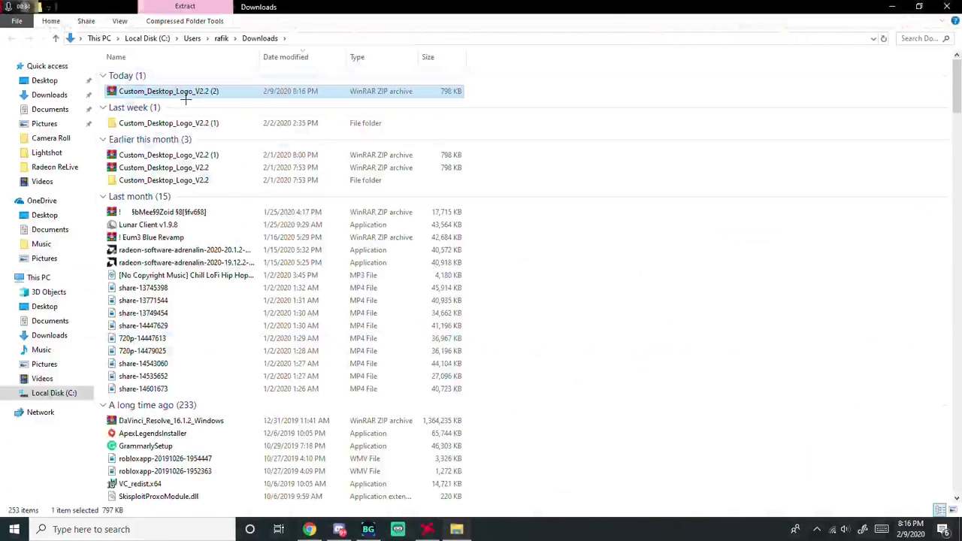
# - Extract the Custom_Desktop_Logo_V2.2 zip here, choosing Yes and Yes to All to replace existing files
pyautogui.rightClick(186, 88)
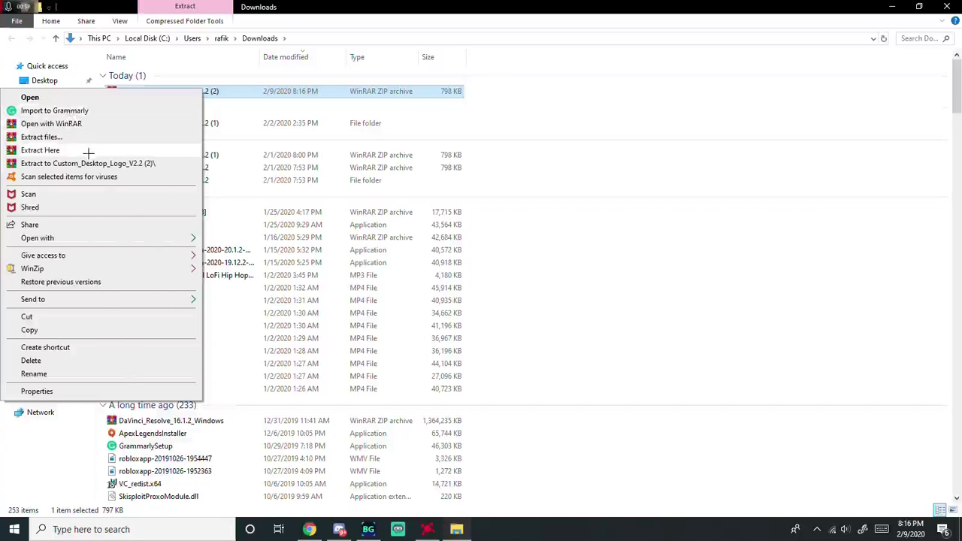
pyautogui.click(88, 153)
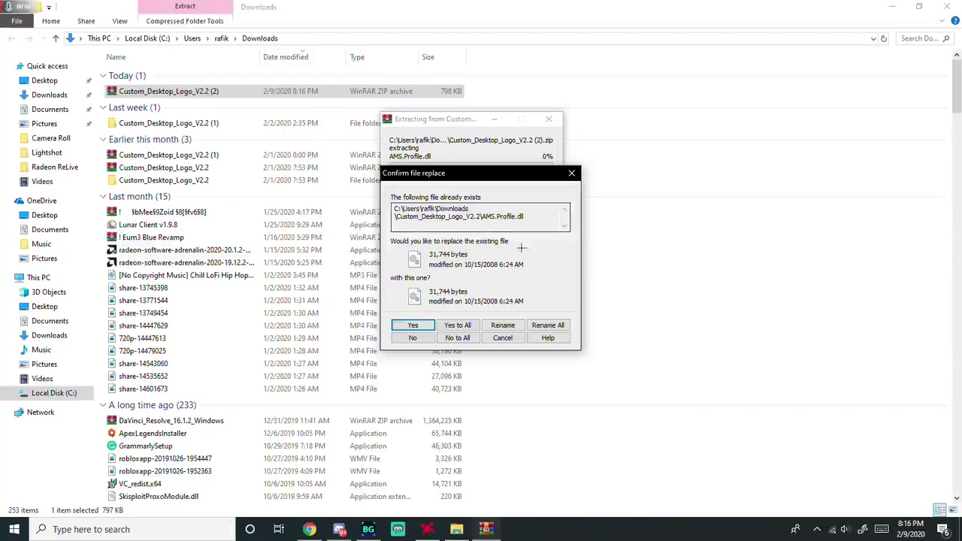
pyautogui.click(431, 325)
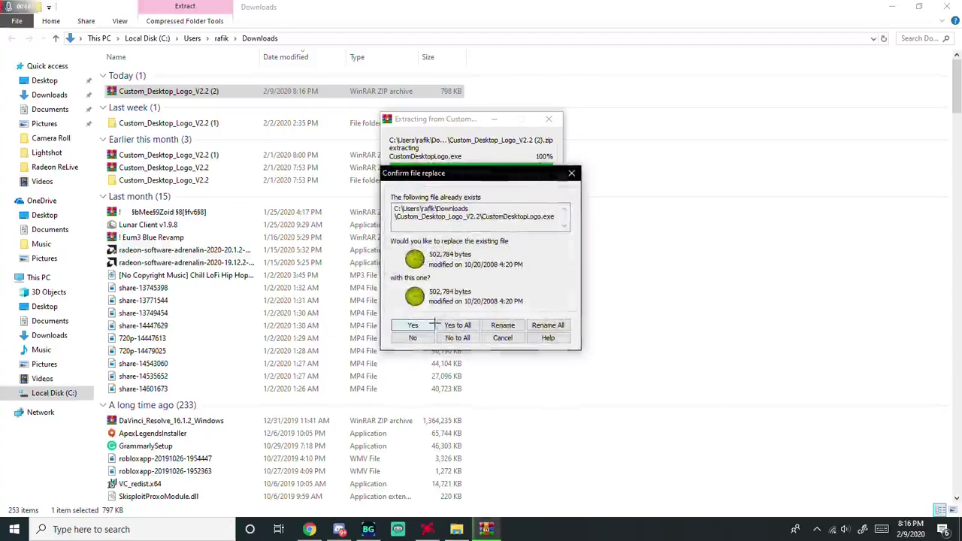
pyautogui.click(433, 325)
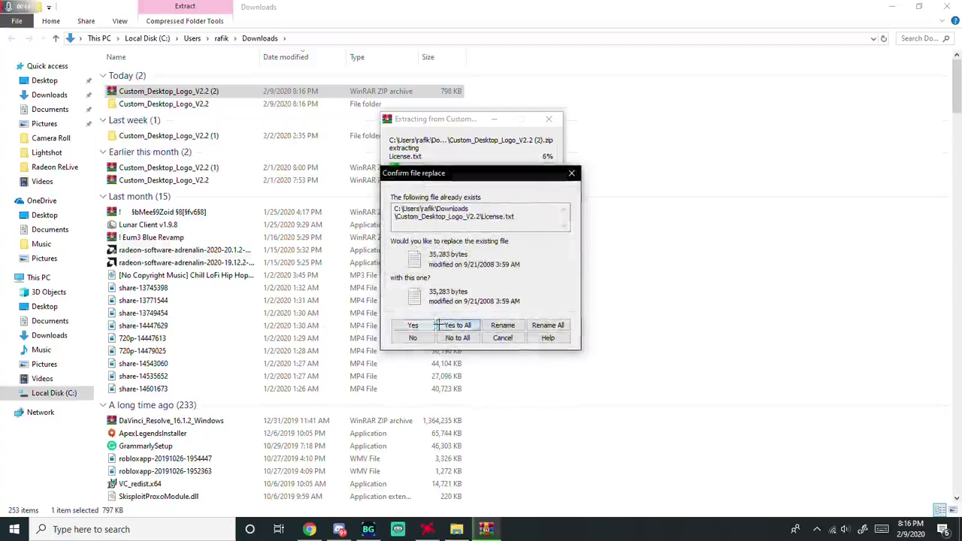
pyautogui.click(438, 325)
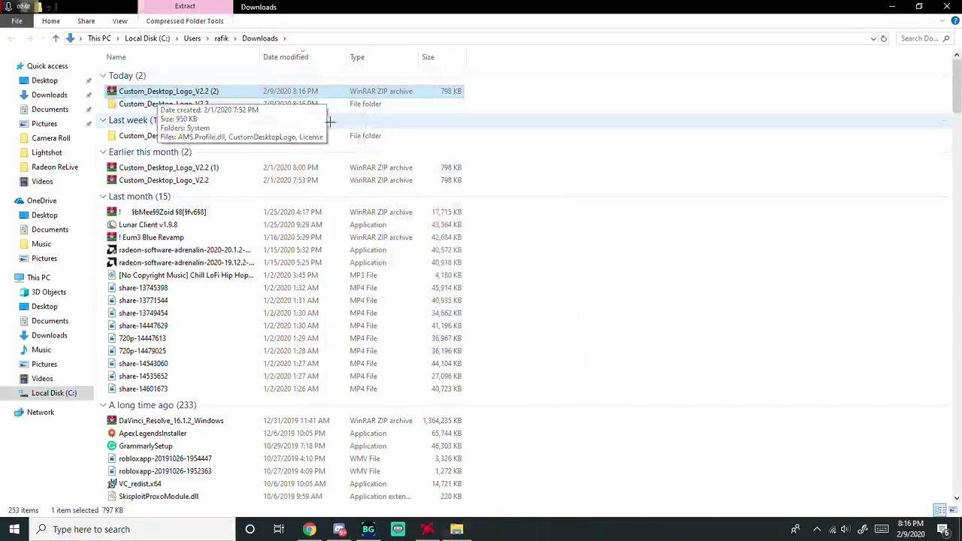
pyautogui.moveTo(167, 91); pyautogui.dragTo(201, 117)
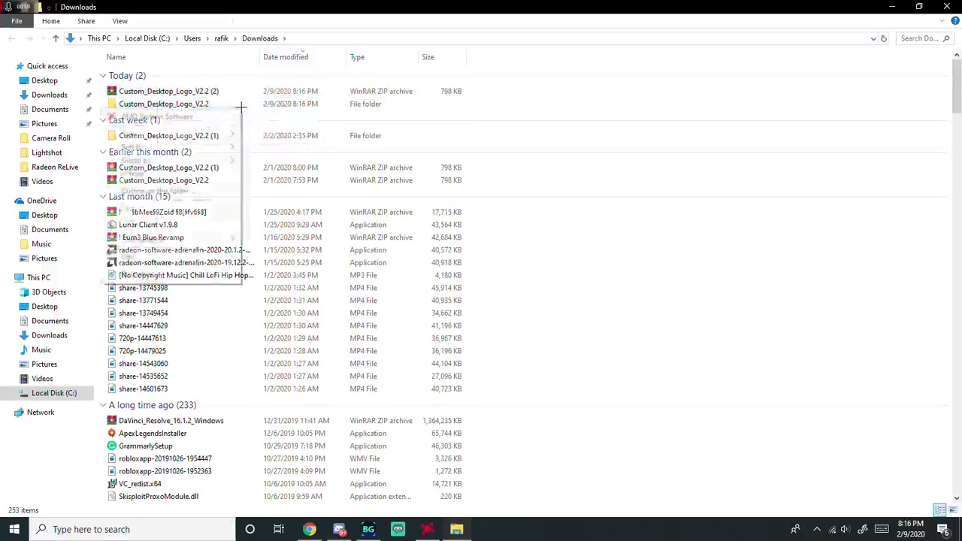
# - Open Custom_Desktop_Logo_V2.2 > System > Images in File Explorer
pyautogui.rightClick(200, 117)
pyautogui.click(322, 135)
pyautogui.doubleClick(269, 104)
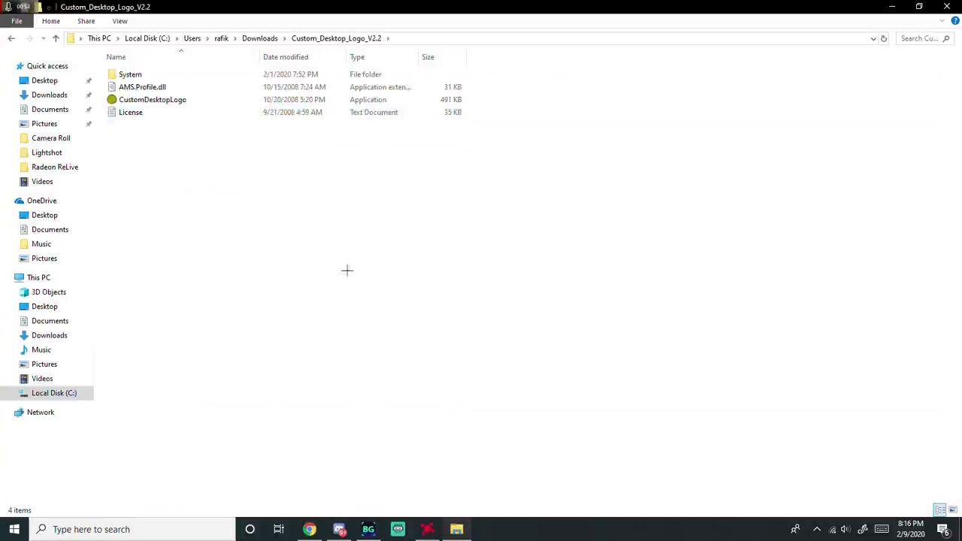
pyautogui.doubleClick(172, 77)
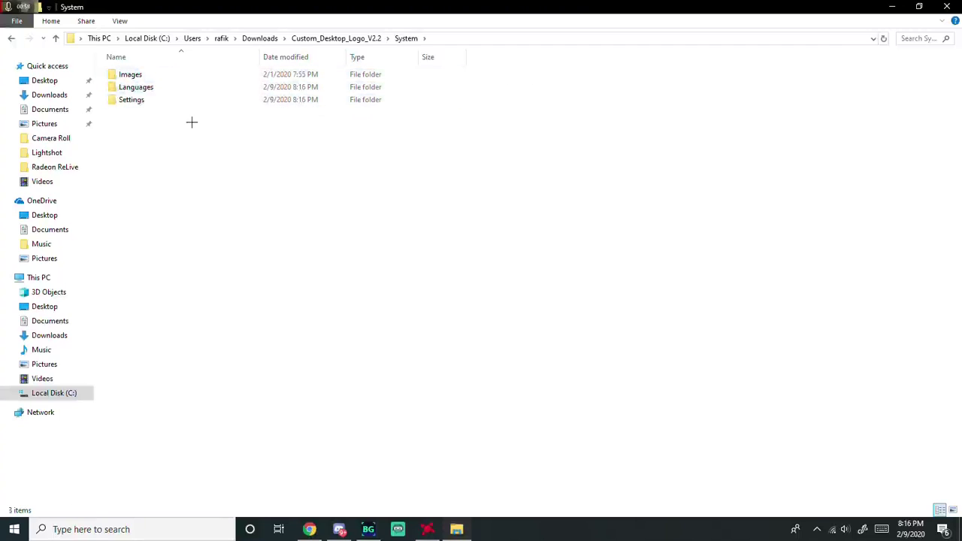
pyautogui.doubleClick(184, 75)
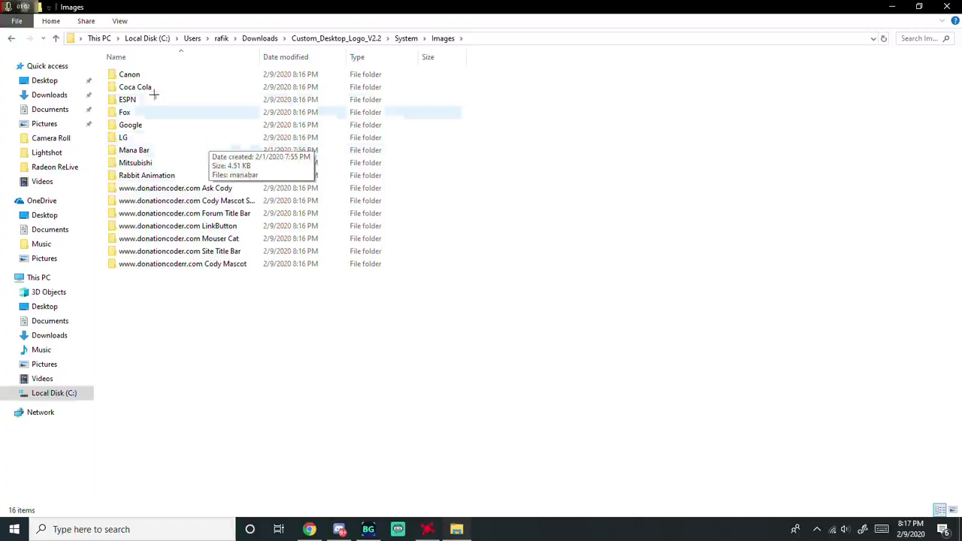
# - Clear the selection and shrink the Explorer window onto the right half beside Chrome
pyautogui.click(150, 87)
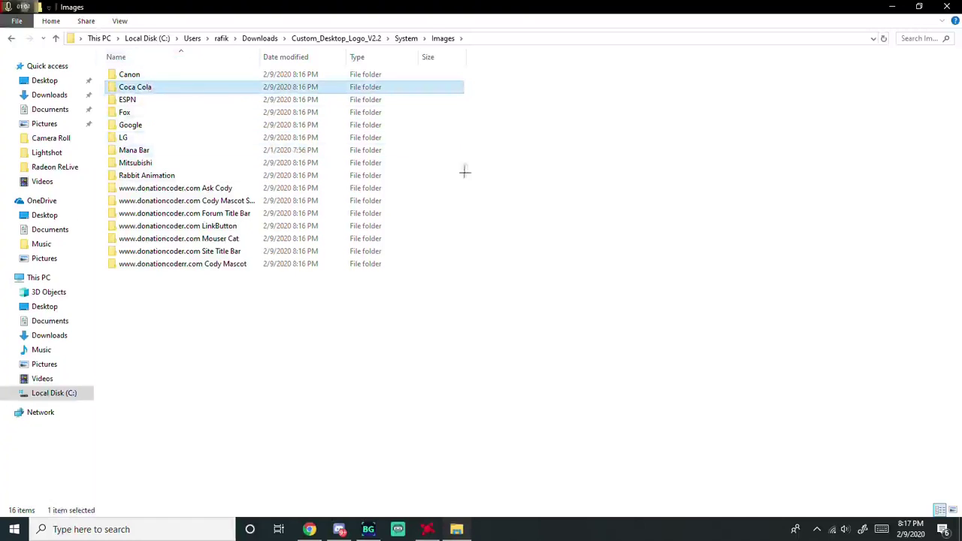
pyautogui.click(746, 217)
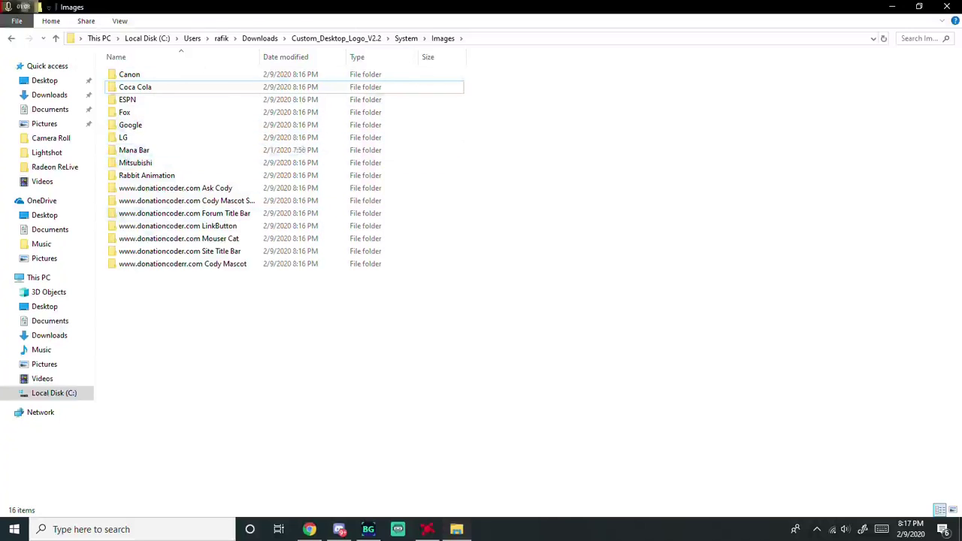
pyautogui.moveTo(527, 7); pyautogui.dragTo(714, 118)
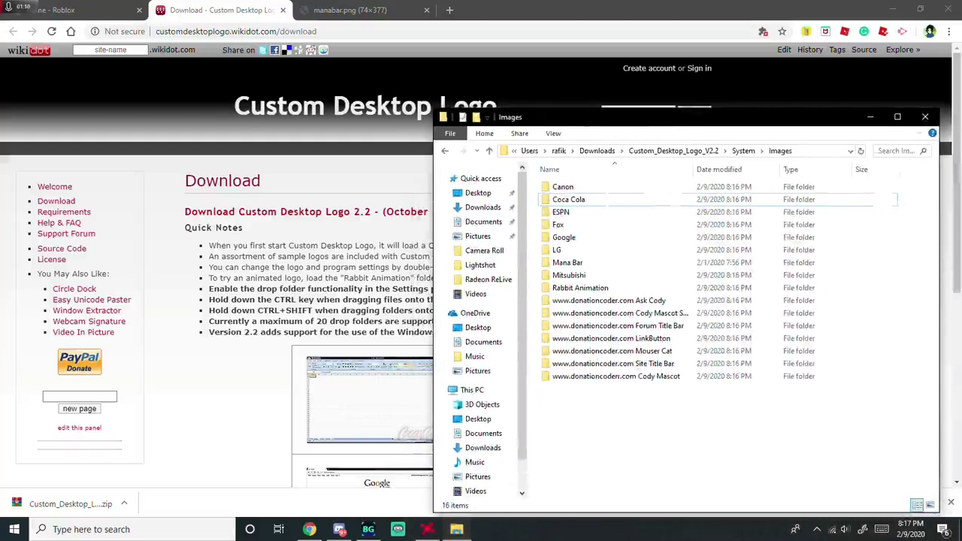
# - Save the red mana-bar image from the manabar.png tab as manabar (1).png on the Desktop
pyautogui.click(336, 9)
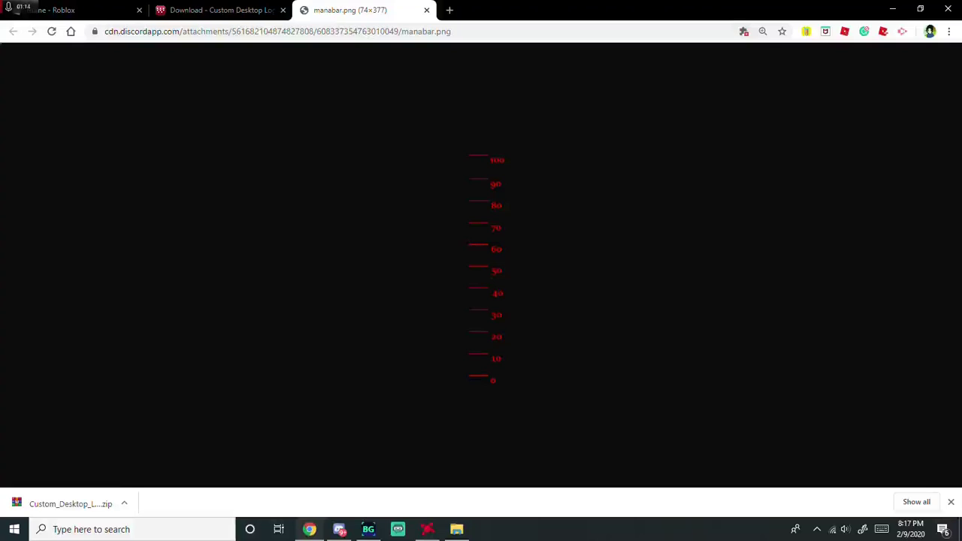
pyautogui.moveTo(457, 529)
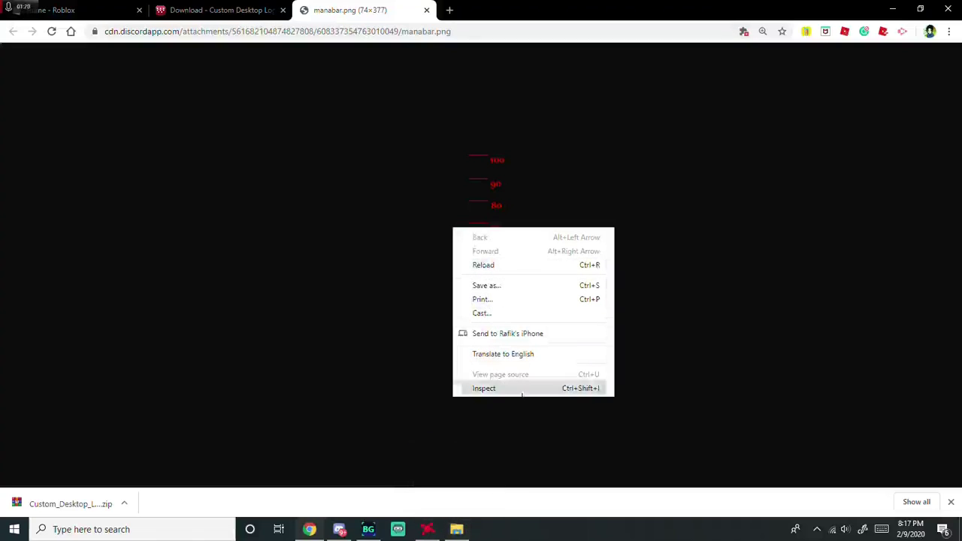
pyautogui.click(484, 388)
pyautogui.rightClick(486, 213)
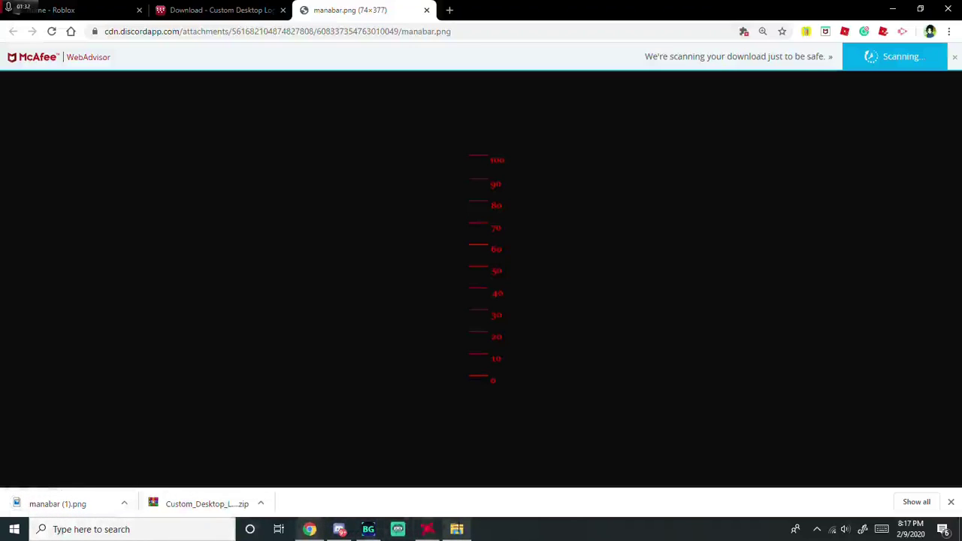
pyautogui.hotkey('alt', 'Tab')
# - Open the 5 KB manabar (1) image from the Desktop to view it
pyautogui.click(479, 192)
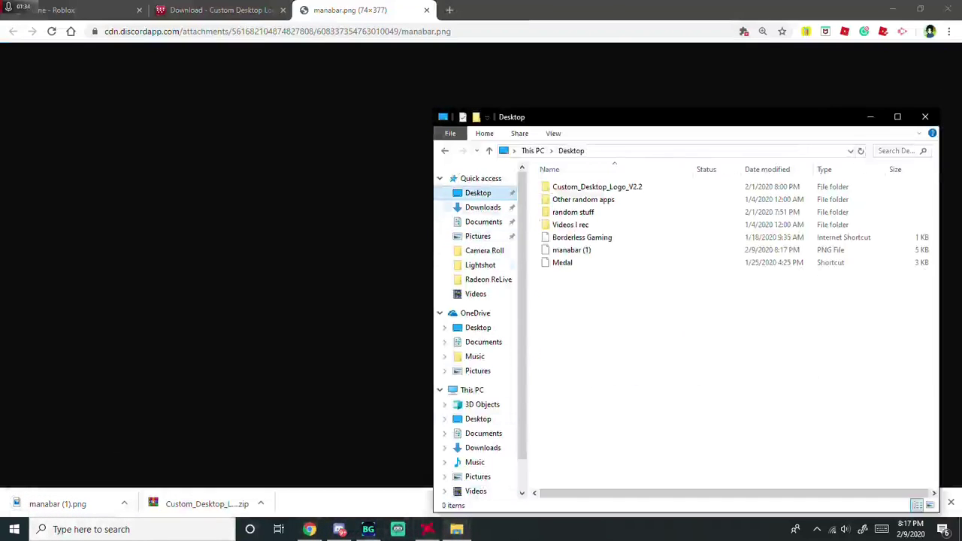
pyautogui.click(586, 250)
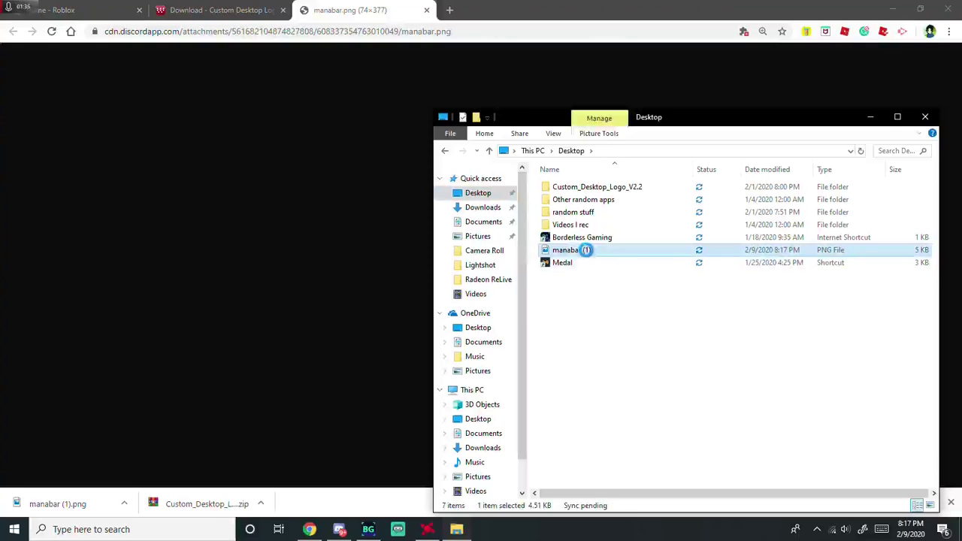
pyautogui.doubleClick(586, 251)
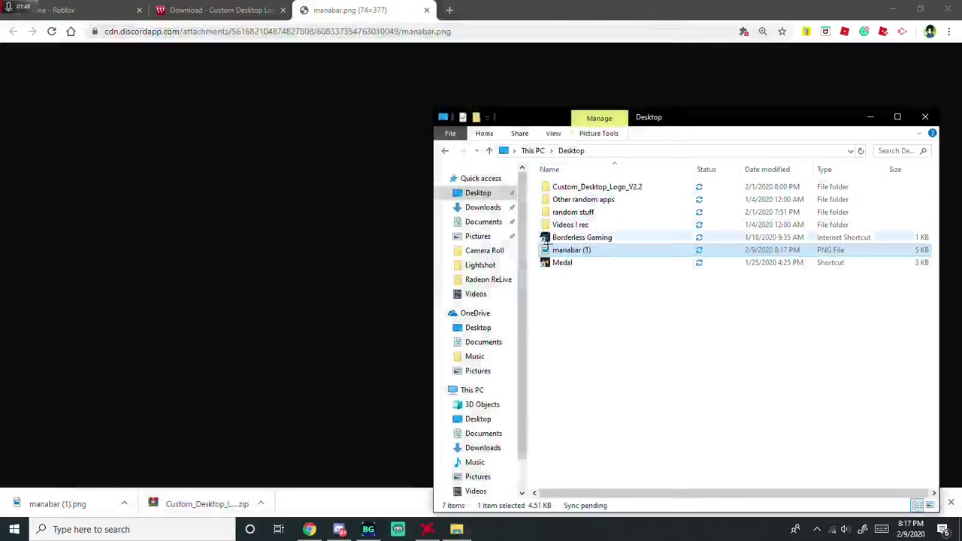
pyautogui.click(568, 335)
pyautogui.click(482, 207)
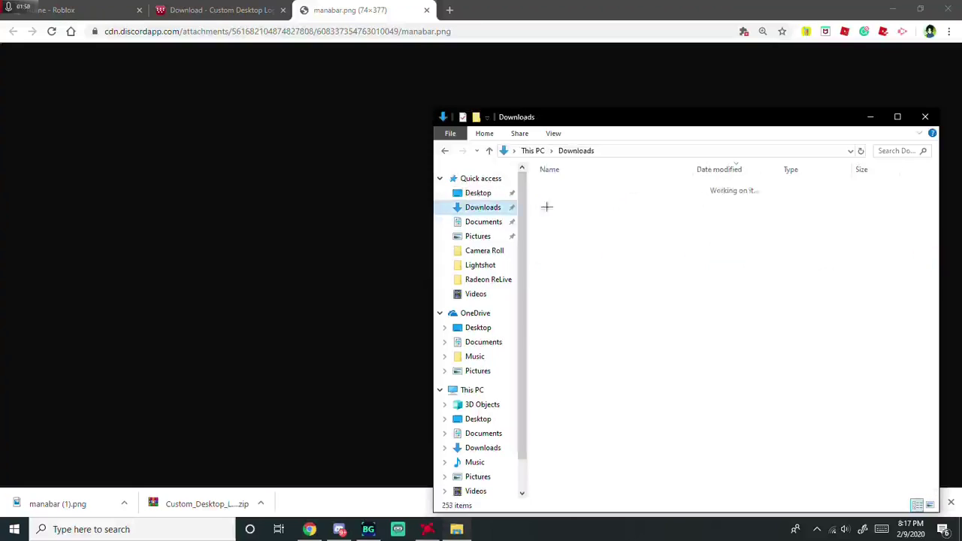
pyautogui.doubleClick(605, 214)
pyautogui.doubleClick(569, 187)
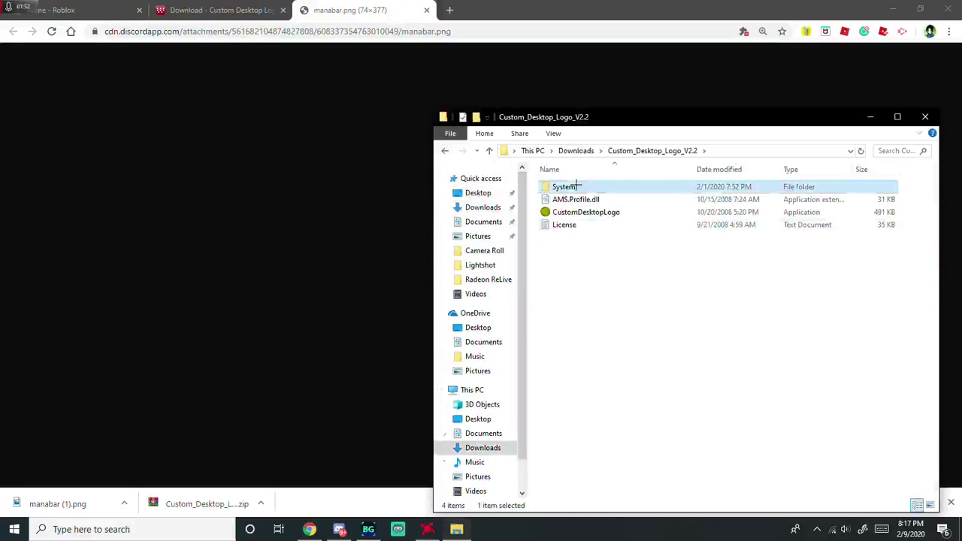
pyautogui.doubleClick(576, 187)
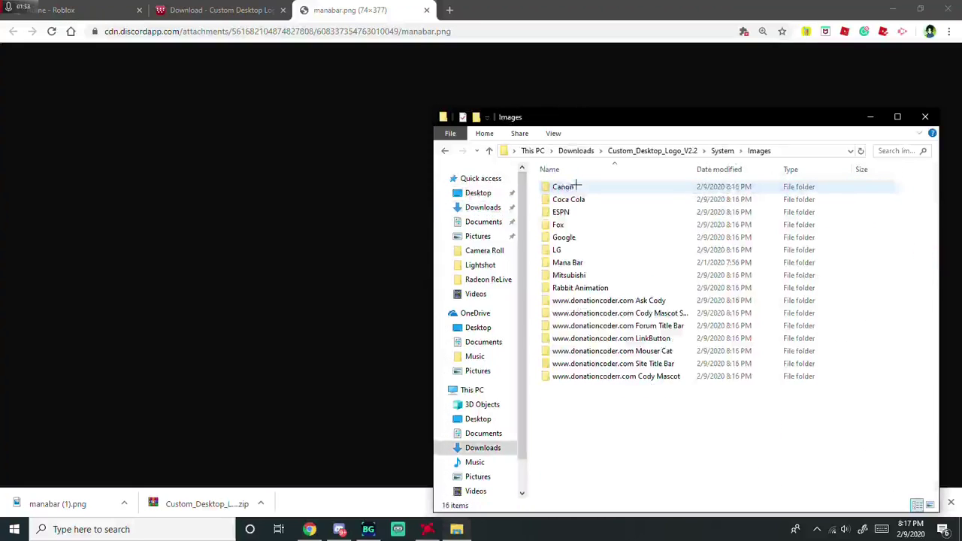
pyautogui.rightClick(621, 436)
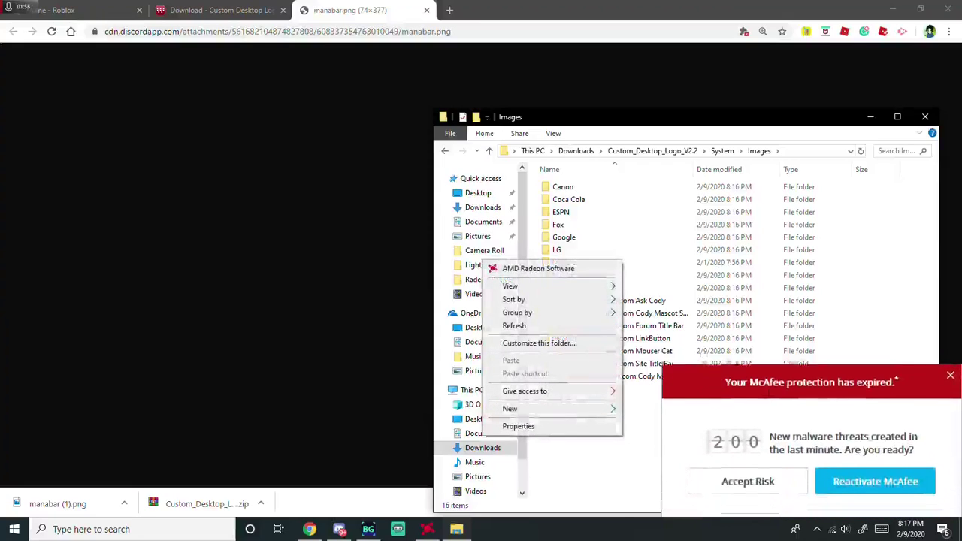
pyautogui.click(941, 370)
pyautogui.moveTo(597, 133); pyautogui.dragTo(205, 65)
pyautogui.rightClick(229, 358)
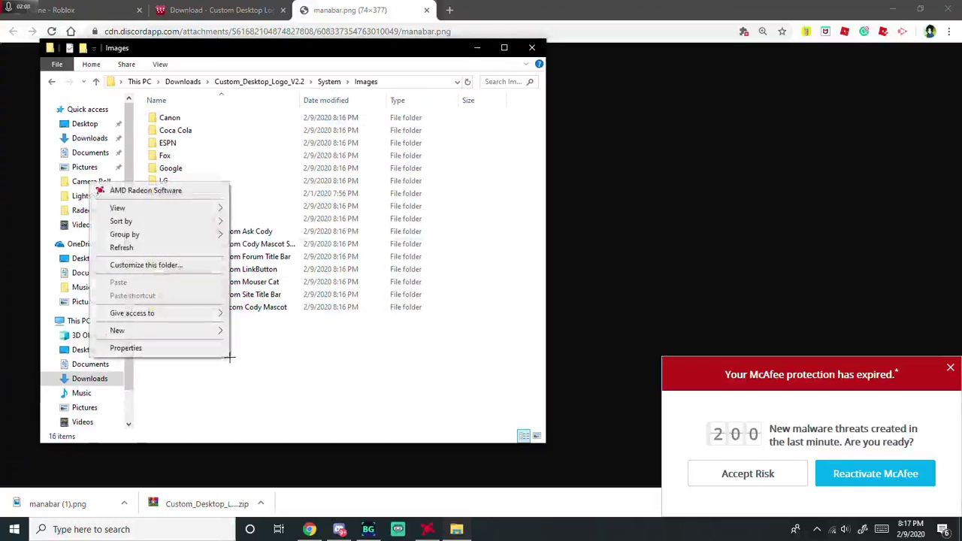
pyautogui.rightClick(268, 349)
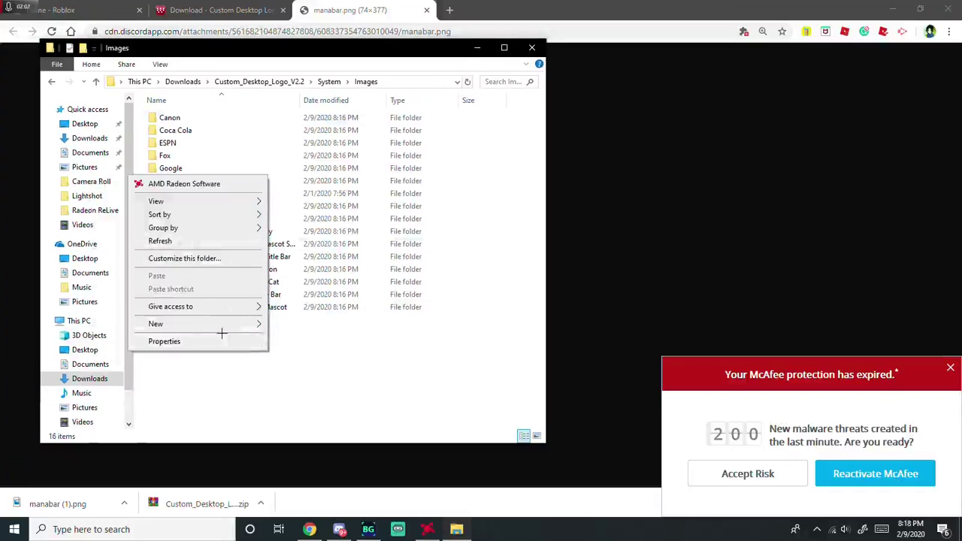
pyautogui.click(254, 324)
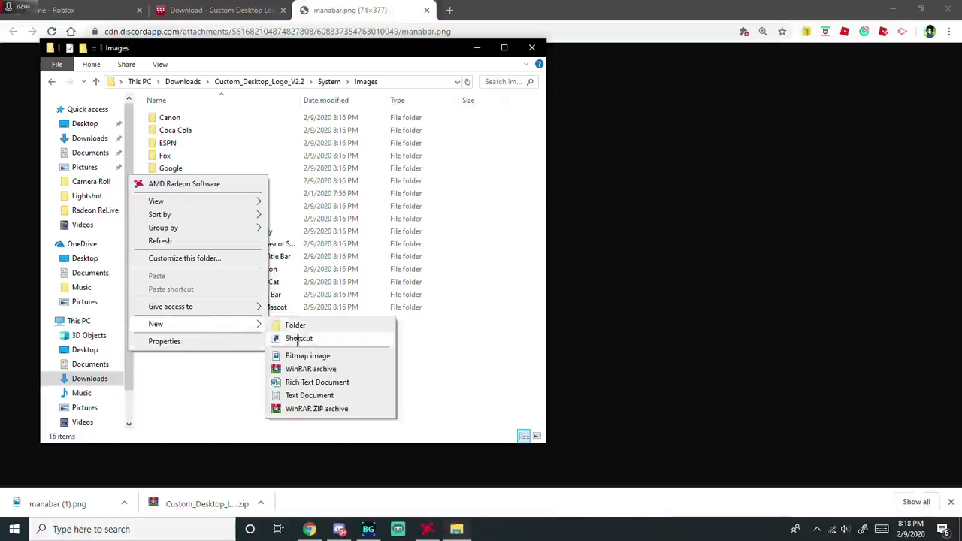
pyautogui.click(298, 328)
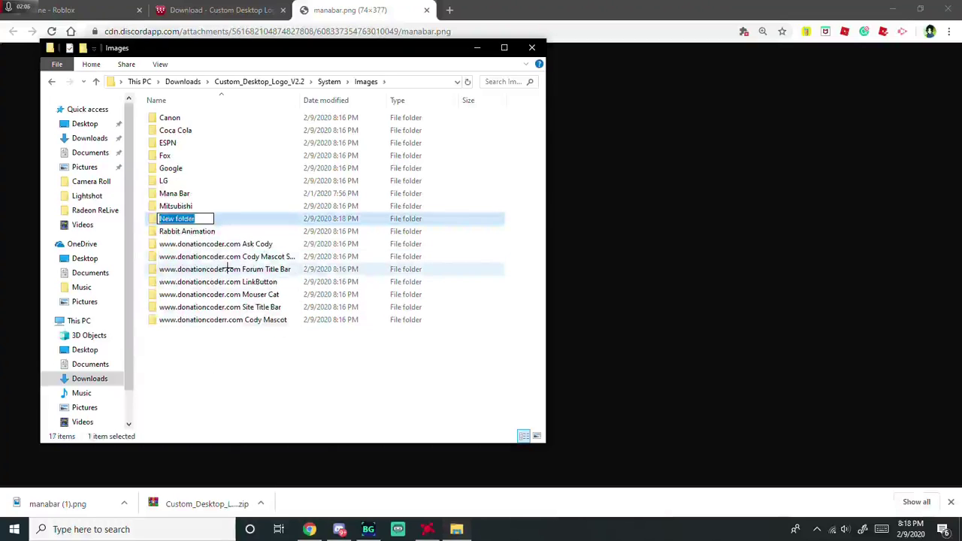
pyautogui.rightClick(238, 223)
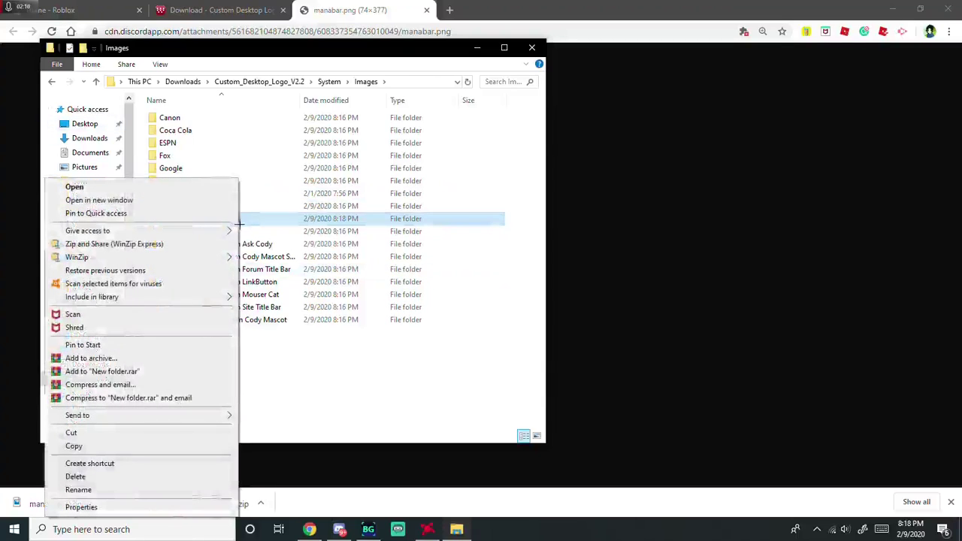
pyautogui.press('Escape')
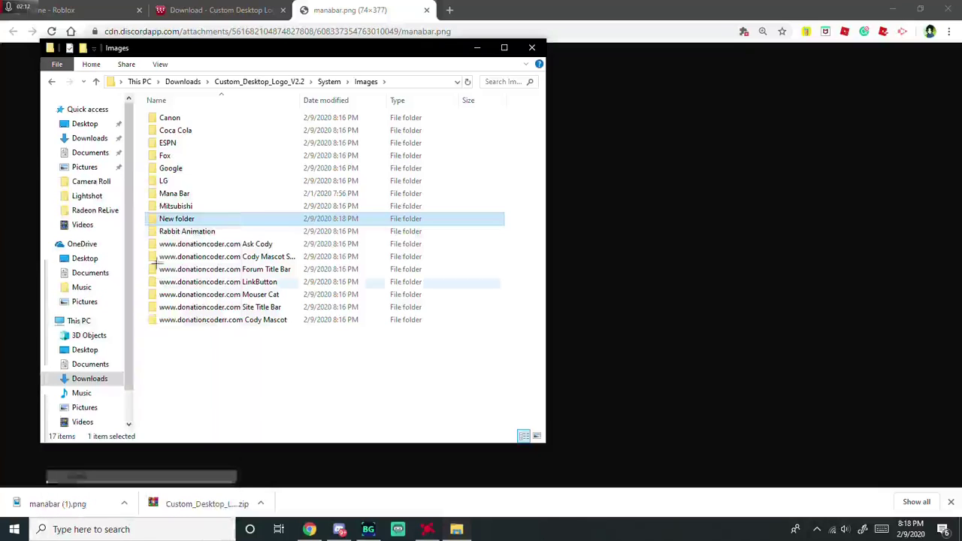
pyautogui.press('Delete')
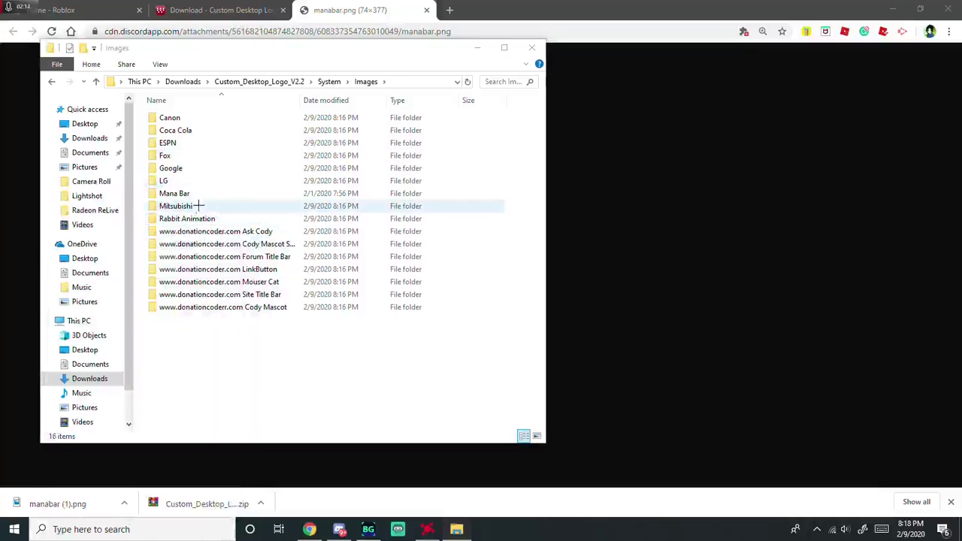
# - Navigate Downloads > Custom_Desktop_Logo_V2.2 > System > Images > Mana Bar
pyautogui.doubleClick(212, 194)
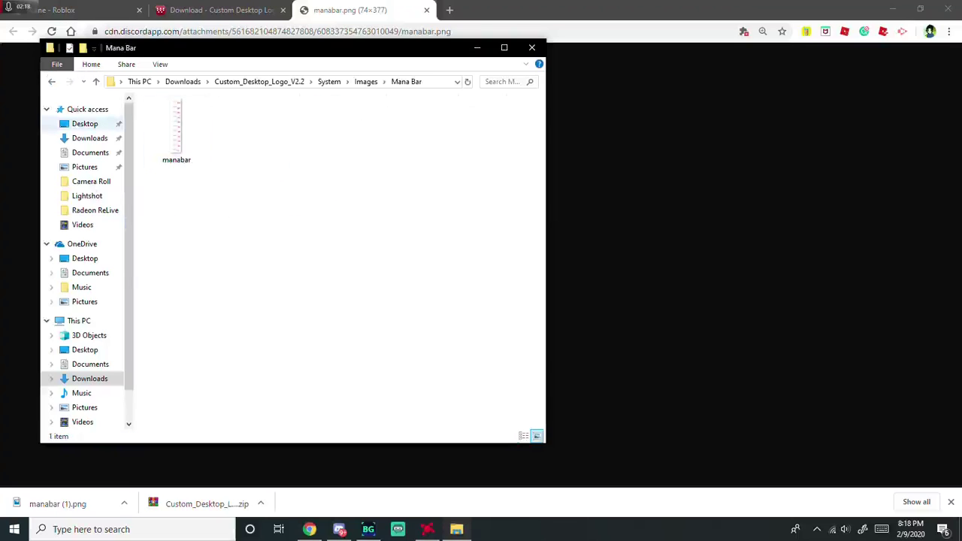
pyautogui.click(84, 123)
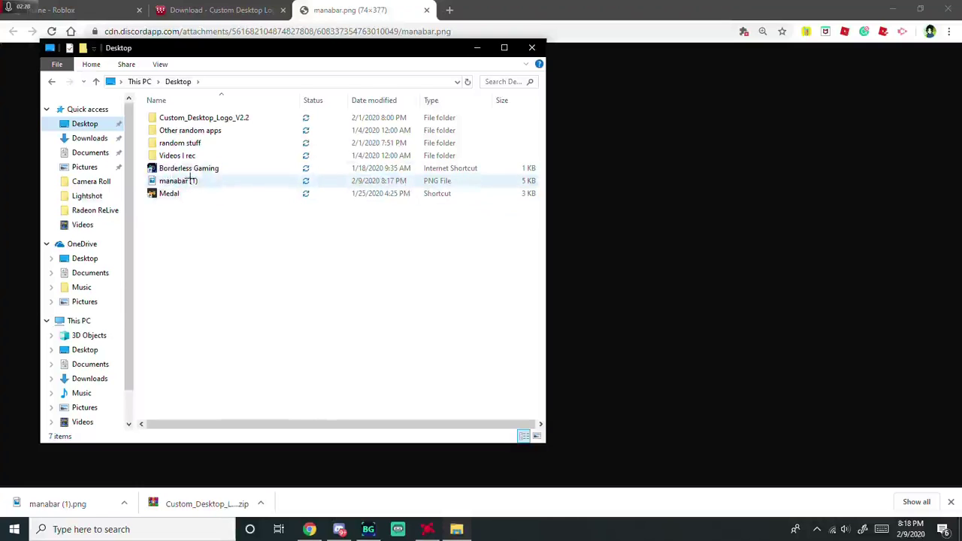
pyautogui.moveTo(190, 182)
pyautogui.mouseDown()
pyautogui.moveTo(117, 154)
pyautogui.moveTo(95, 181)
pyautogui.moveTo(200, 175)
pyautogui.moveTo(195, 181)
pyautogui.mouseUp()
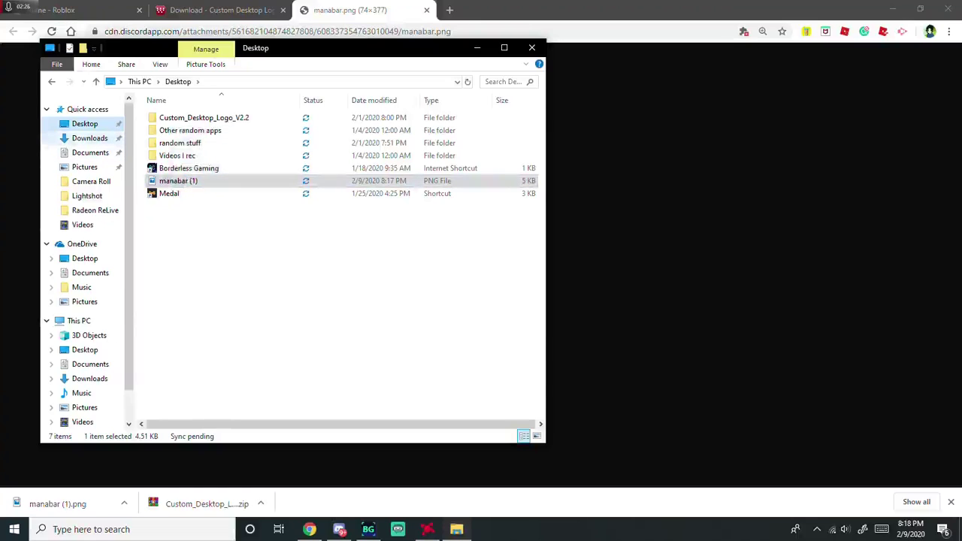
pyautogui.click(90, 138)
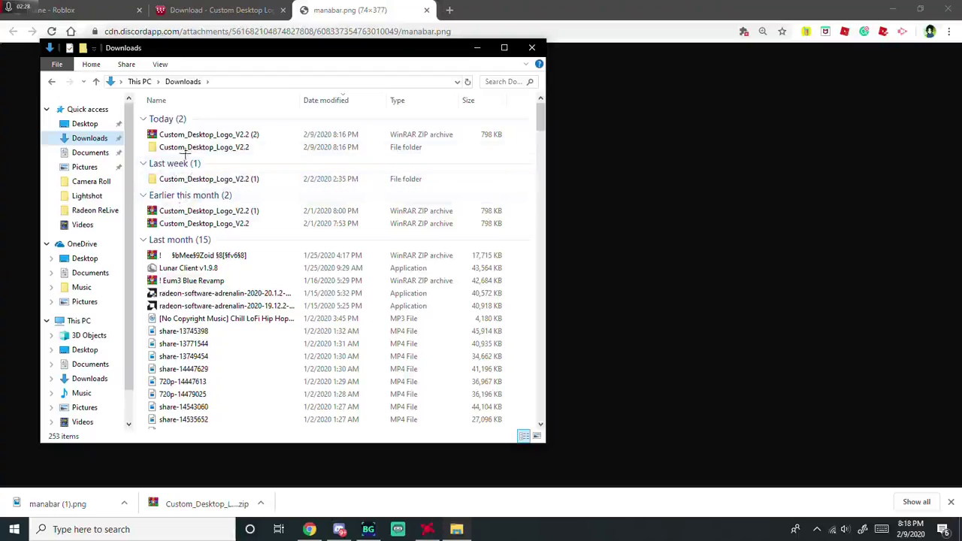
pyautogui.click(185, 148)
pyautogui.doubleClick(185, 147)
pyautogui.doubleClick(183, 118)
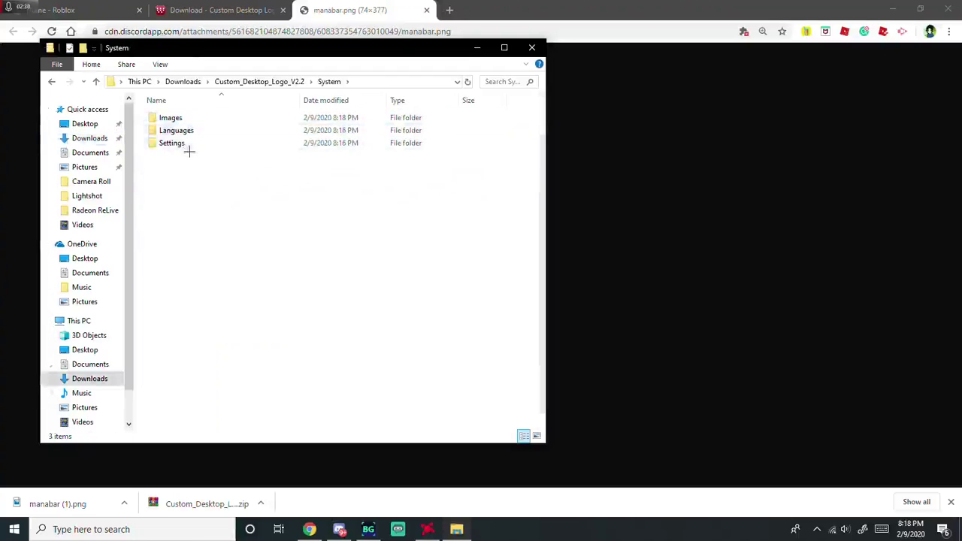
pyautogui.doubleClick(187, 116)
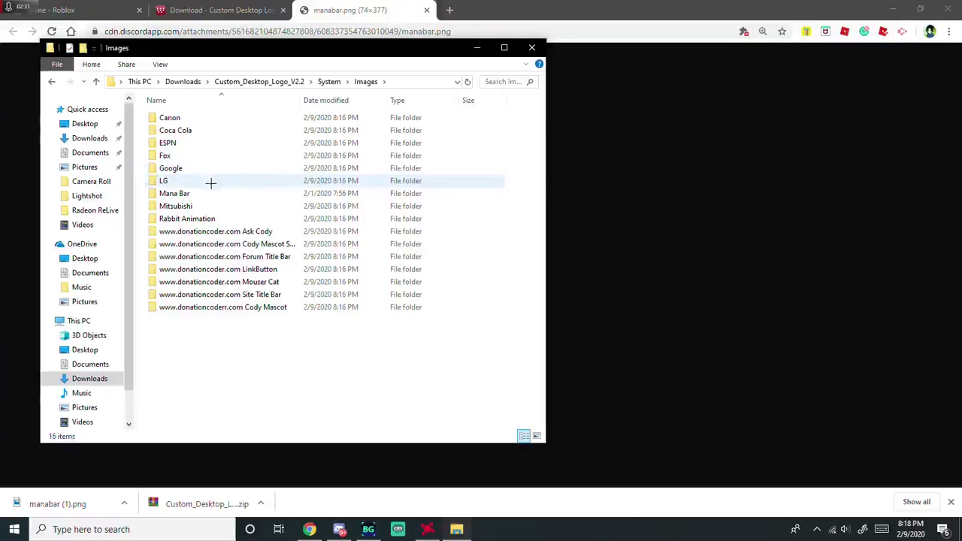
pyautogui.click(216, 197)
pyautogui.doubleClick(216, 196)
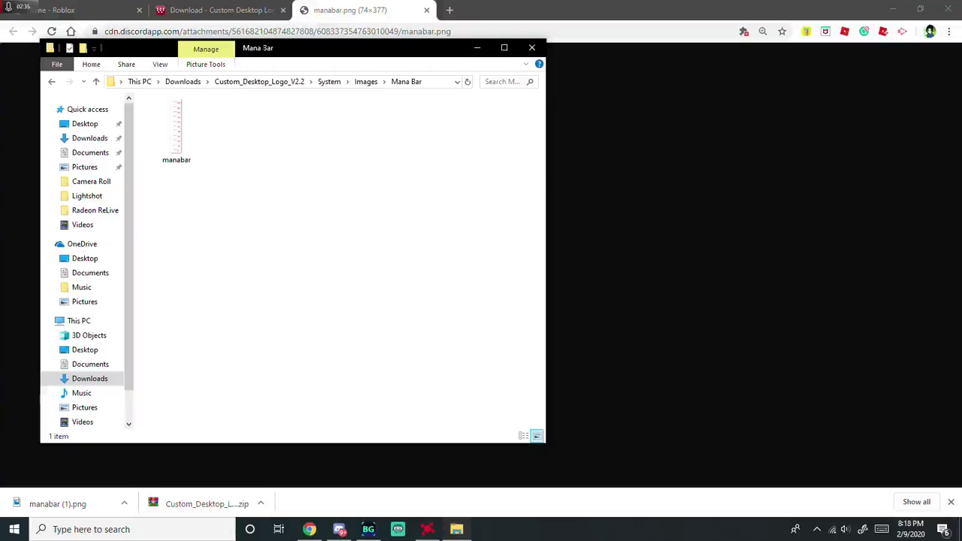
# - Move the Explorer window aside and launch Rogue Lineage from Chrome's Roblox home page
pyautogui.moveTo(361, 48); pyautogui.dragTo(568, 53)
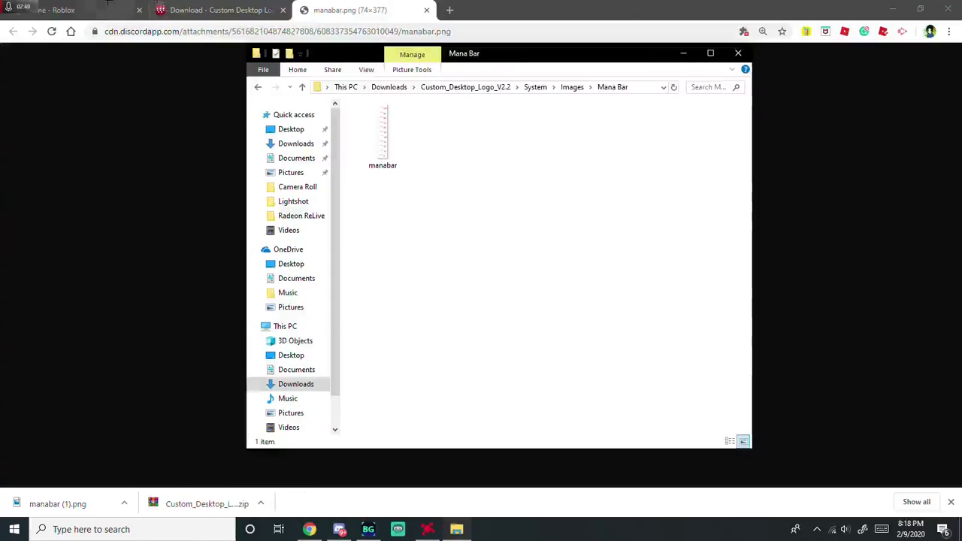
pyautogui.click(67, 10)
pyautogui.click(278, 427)
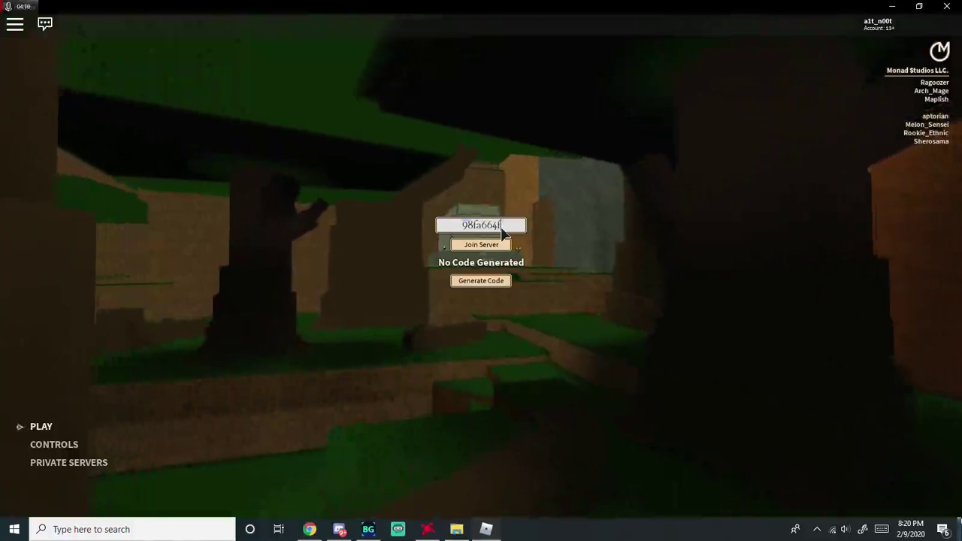
# - Enter the new private server code, try joining, dismiss Teleport Failed, and close the code panel
pyautogui.press('BackSpace')
pyautogui.press('BackSpace')
pyautogui.press('BackSpace')
pyautogui.press('BackSpace')
pyautogui.press('BackSpace')
pyautogui.press('BackSpace')
pyautogui.press('BackSpace')
pyautogui.press('BackSpace')
pyautogui.press('BackSpace')
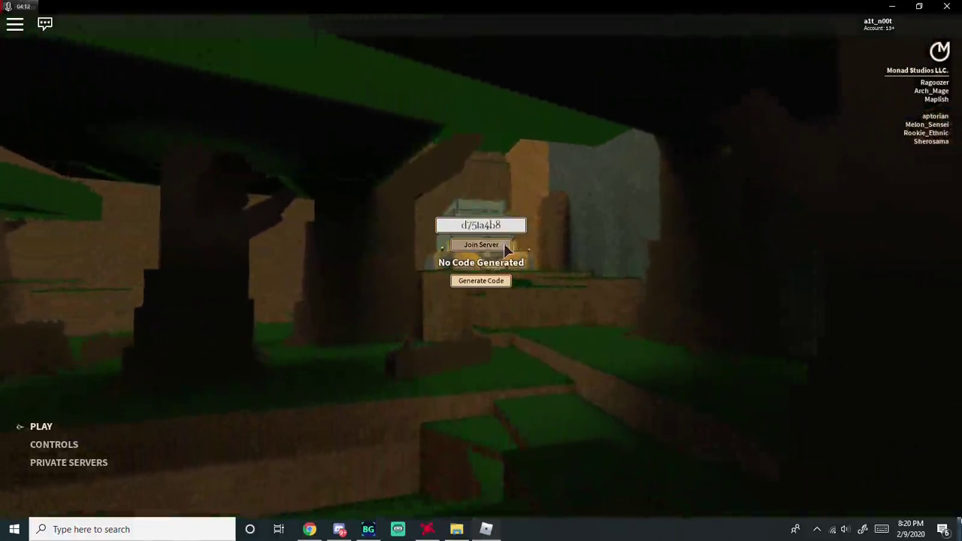
pyautogui.click(505, 245)
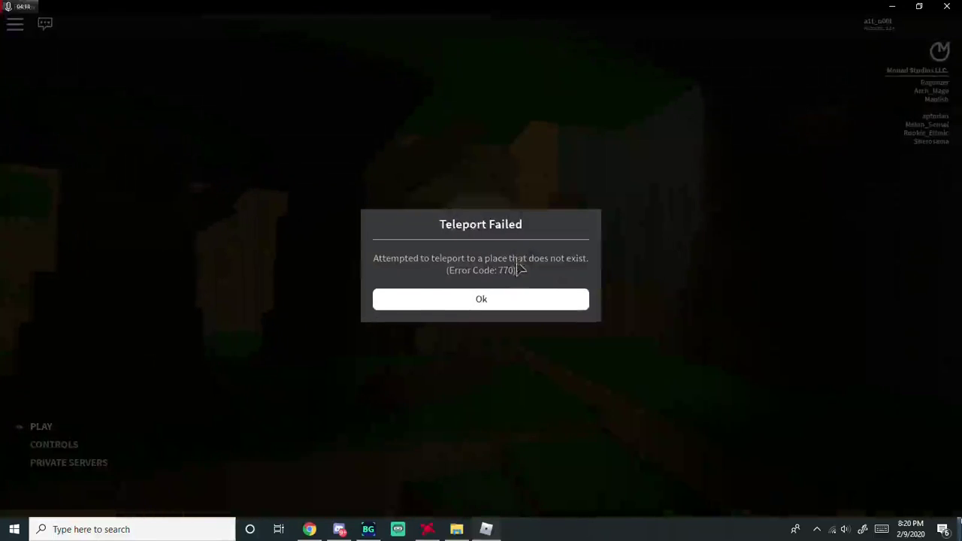
pyautogui.click(540, 301)
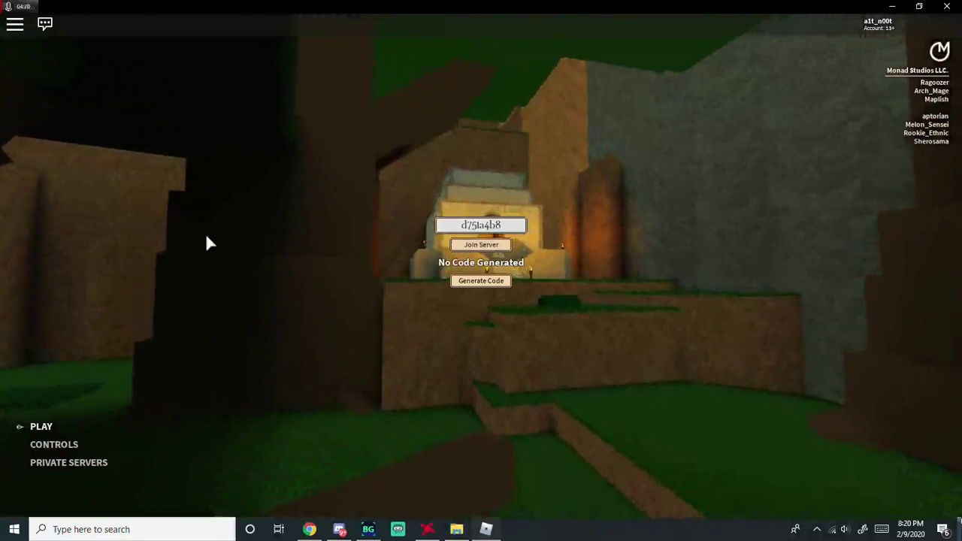
pyautogui.click(71, 464)
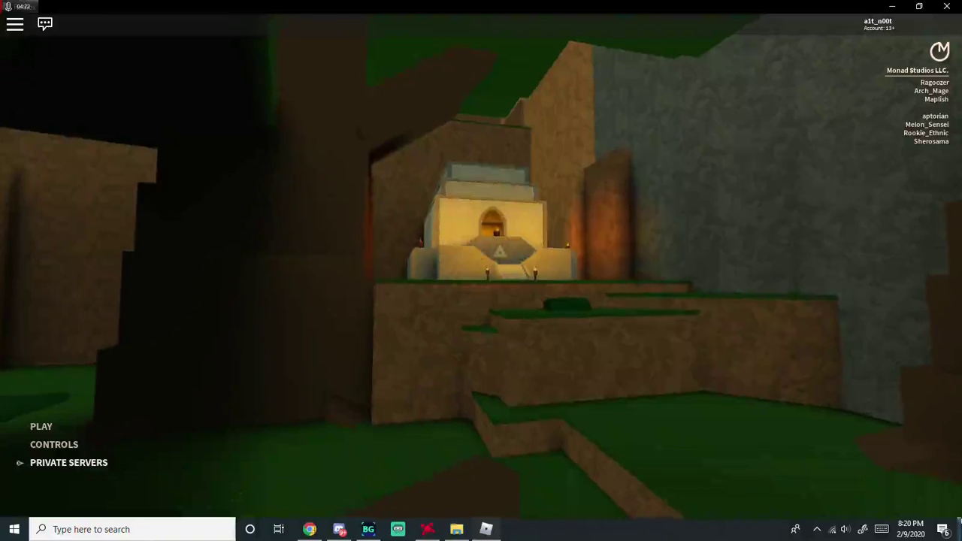
# - Show and then close the hidden tray icons list
pyautogui.moveTo(339, 529)
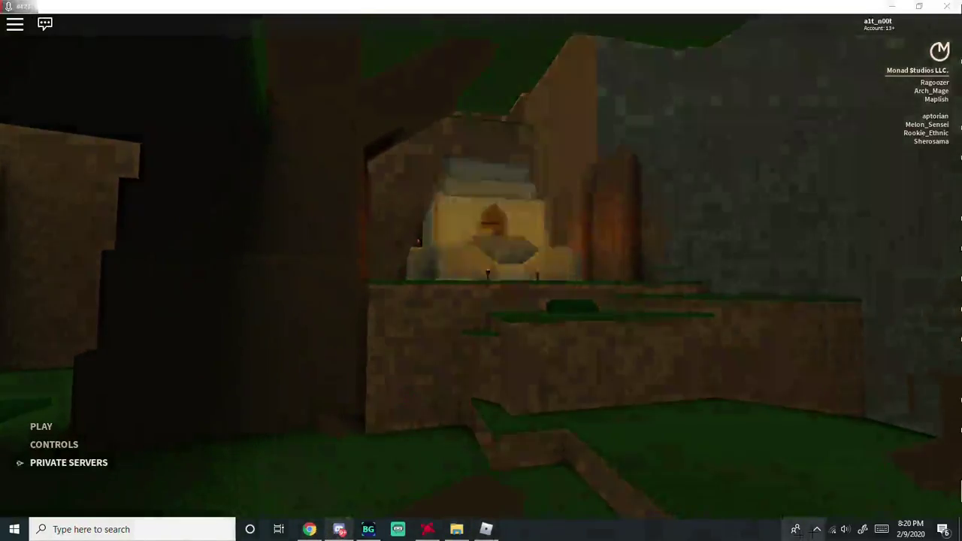
pyautogui.click(818, 530)
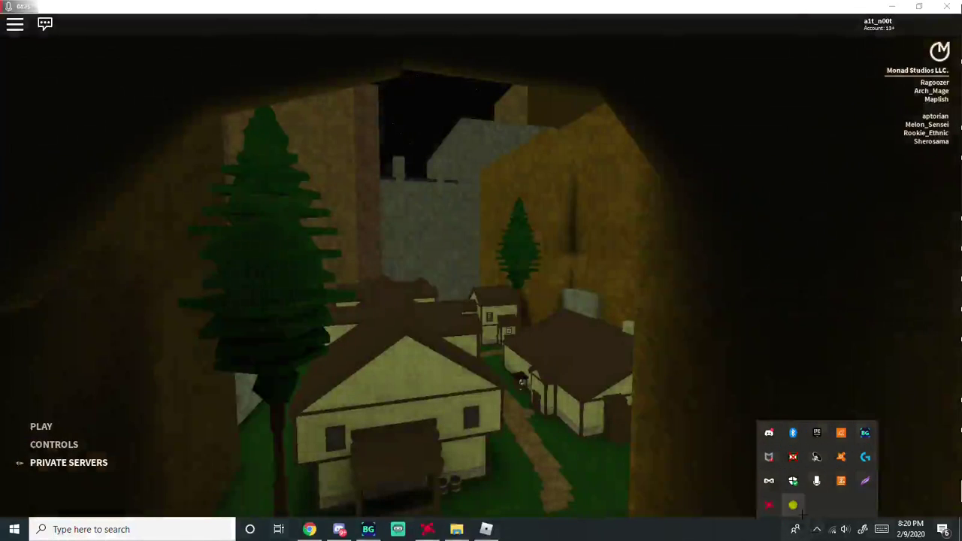
pyautogui.click(552, 436)
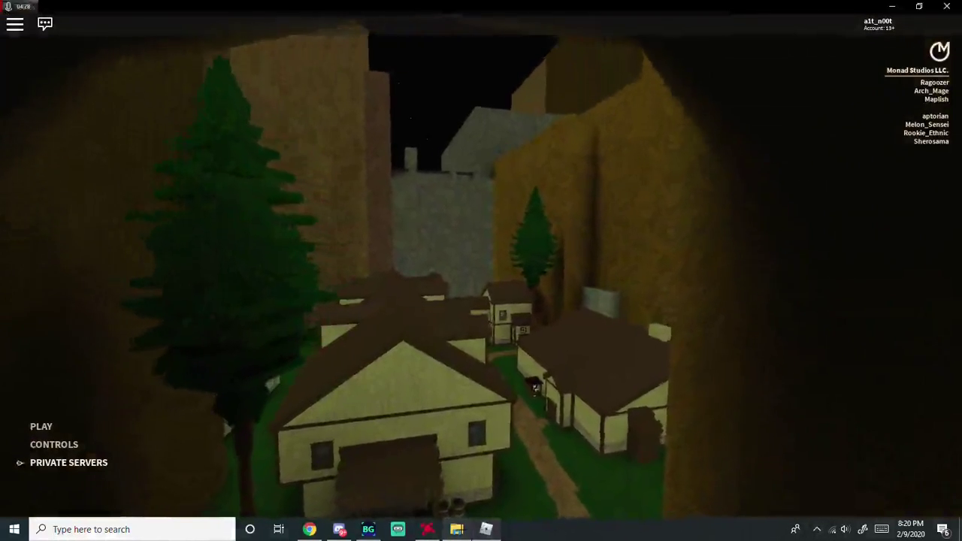
# - Go up to Custom_Desktop_Logo_V2.2, run CustomDesktopLogo, and right-click its tray icon
pyautogui.click(456, 530)
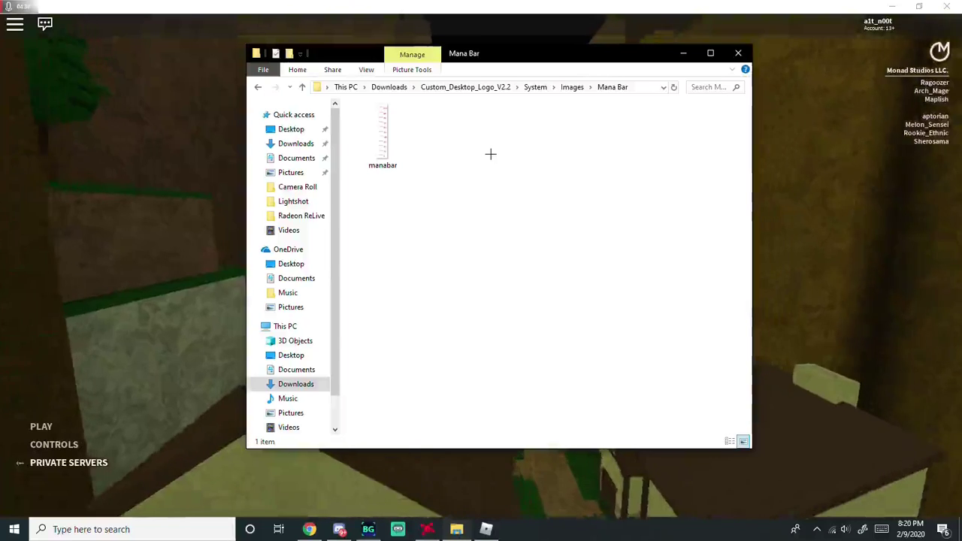
pyautogui.hotkey('alt', 'Up')
pyautogui.hotkey('alt', 'Up')
pyautogui.hotkey('alt', 'Up')
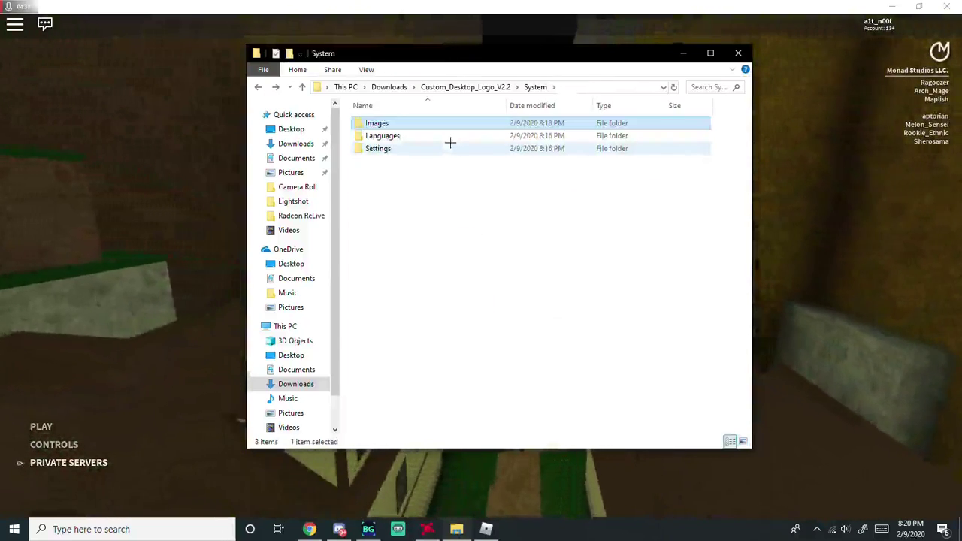
pyautogui.click(404, 254)
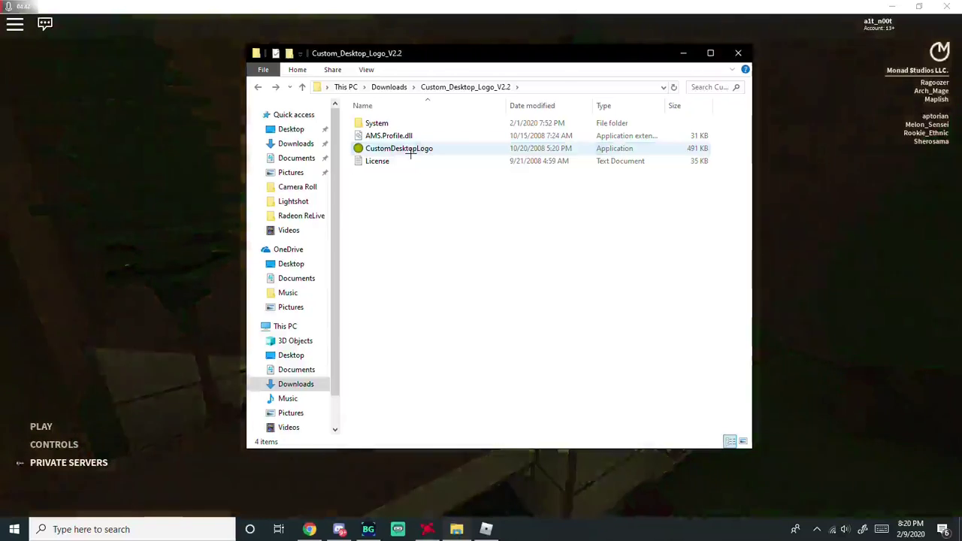
pyautogui.doubleClick(407, 149)
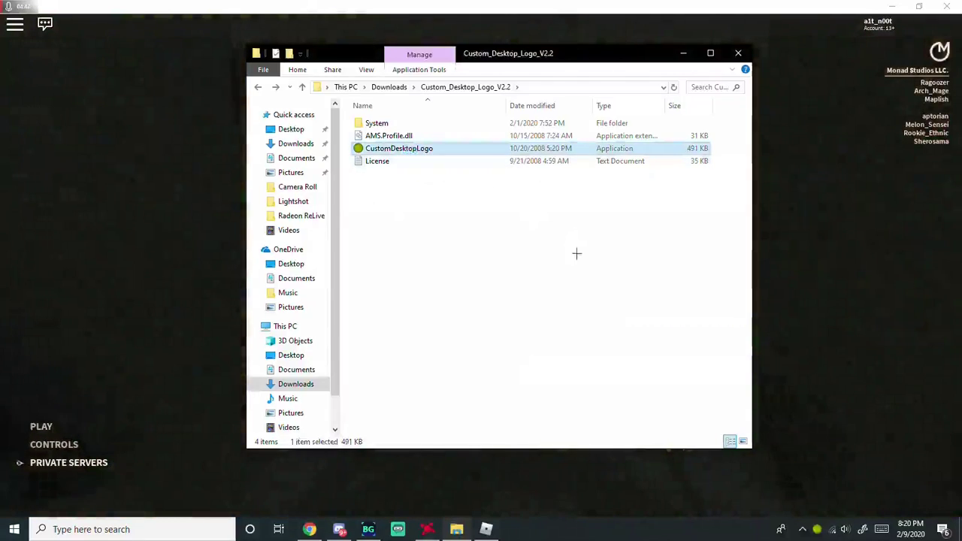
pyautogui.click(802, 530)
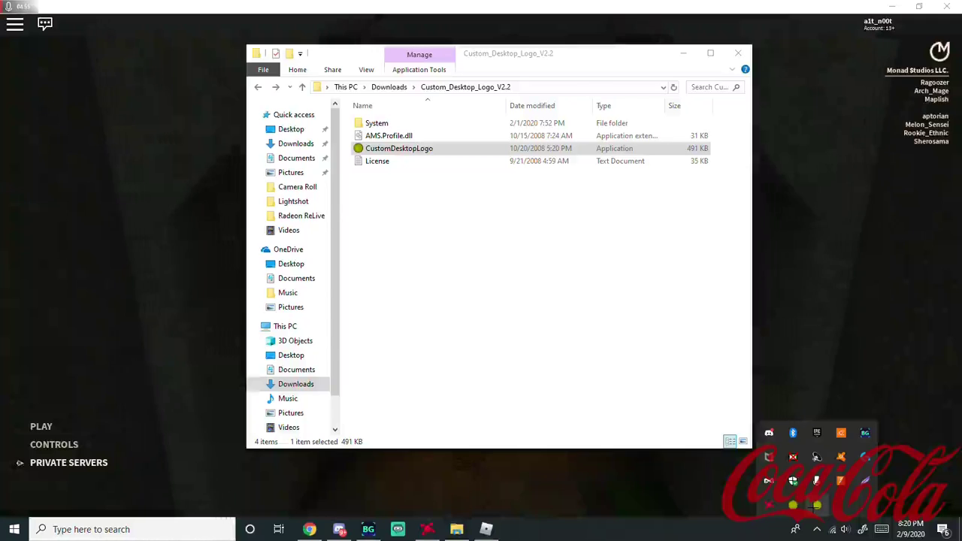
pyautogui.rightClick(817, 506)
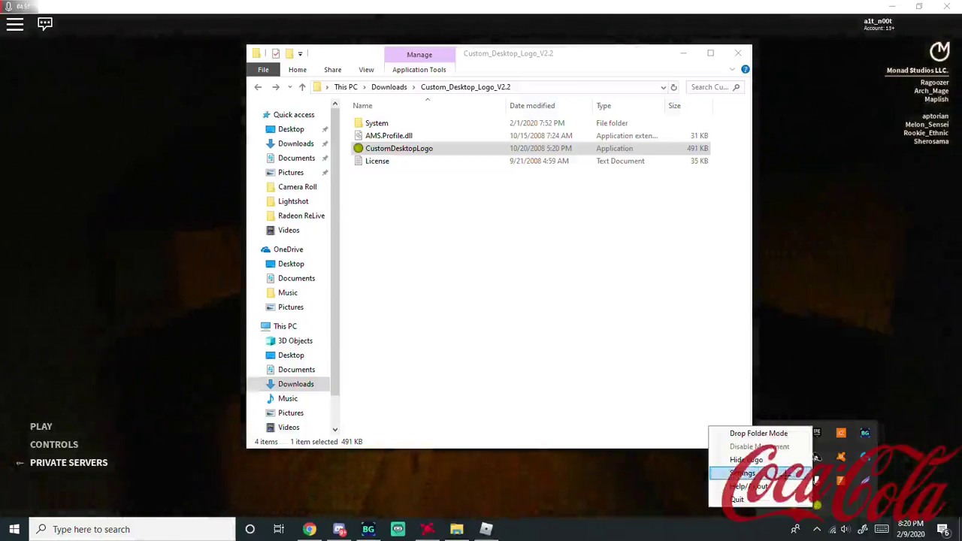
# - Open the logo settings and set the image folder to System\Images\Mana Bar
pyautogui.click(788, 475)
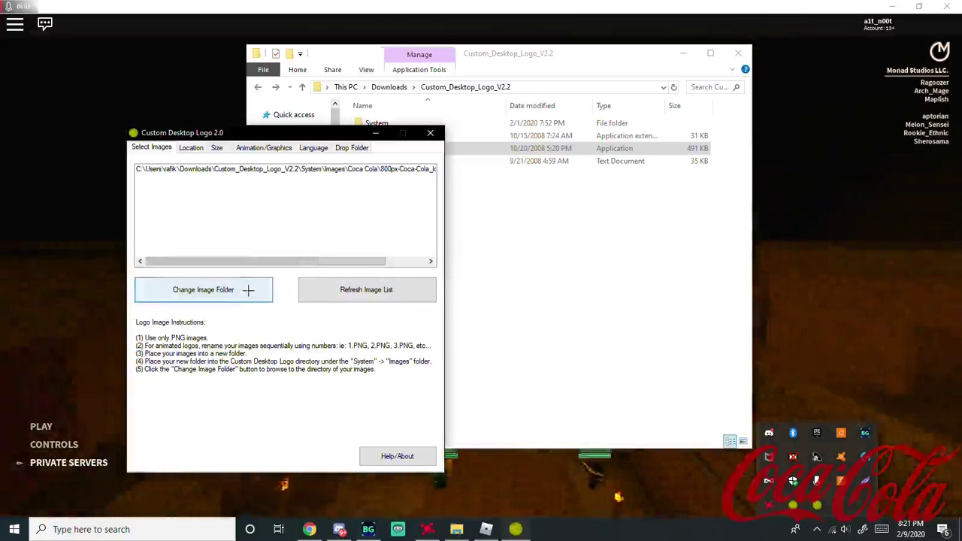
pyautogui.click(205, 290)
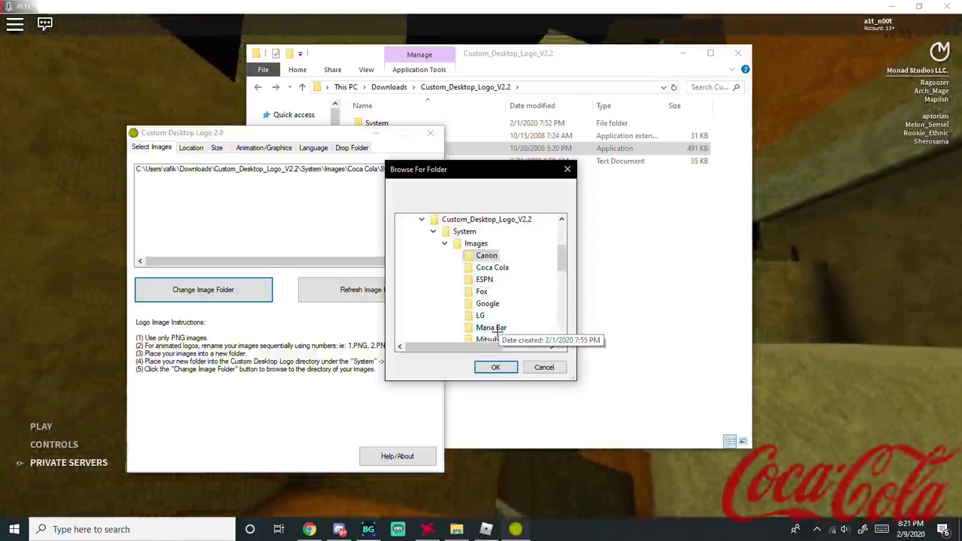
pyautogui.click(493, 328)
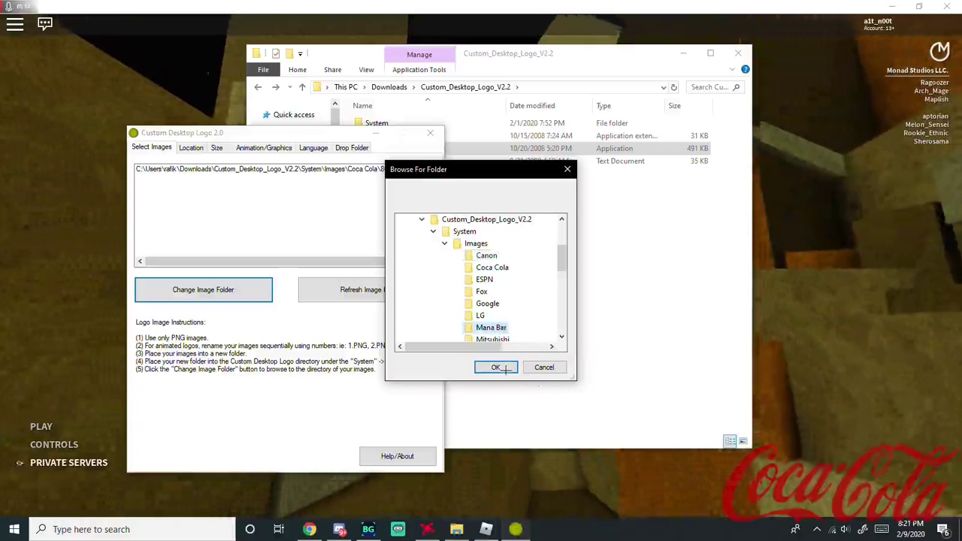
pyautogui.click(498, 368)
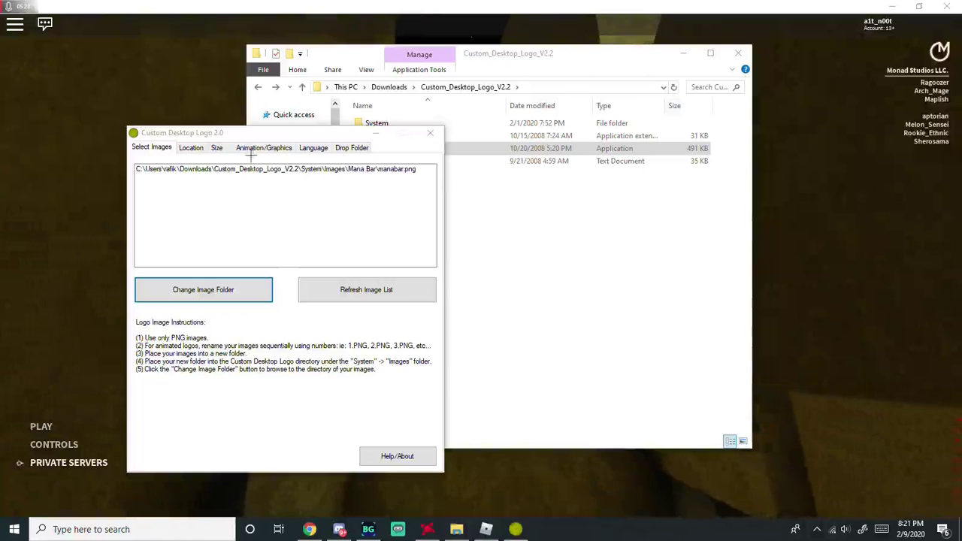
# - On the Location tab, place the logo at Left Middle
pyautogui.click(192, 147)
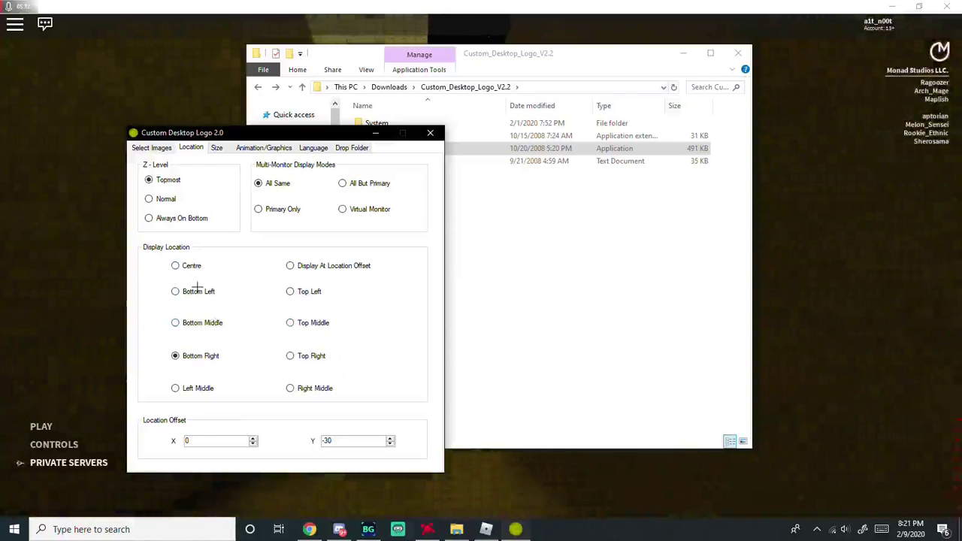
pyautogui.click(290, 292)
pyautogui.click(294, 322)
pyautogui.click(305, 356)
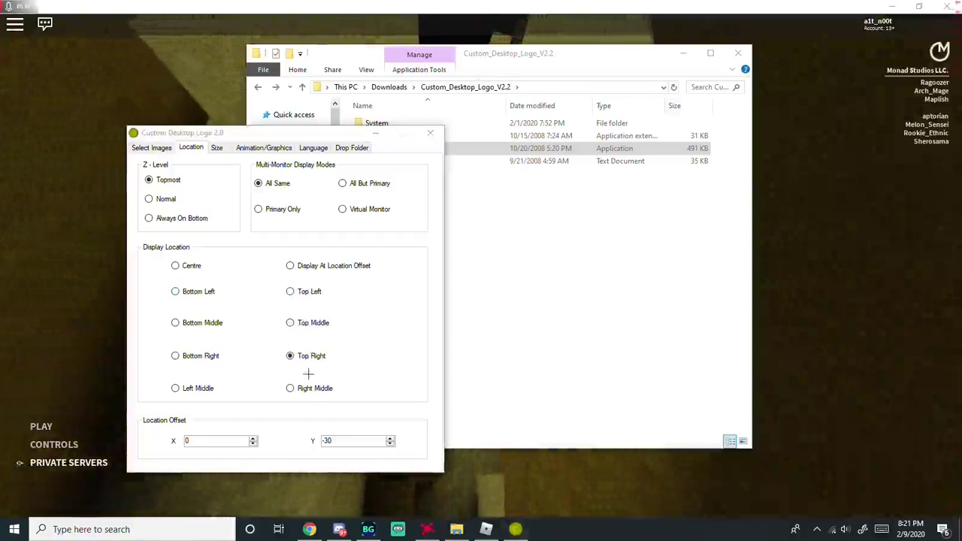
pyautogui.click(308, 388)
pyautogui.click(194, 388)
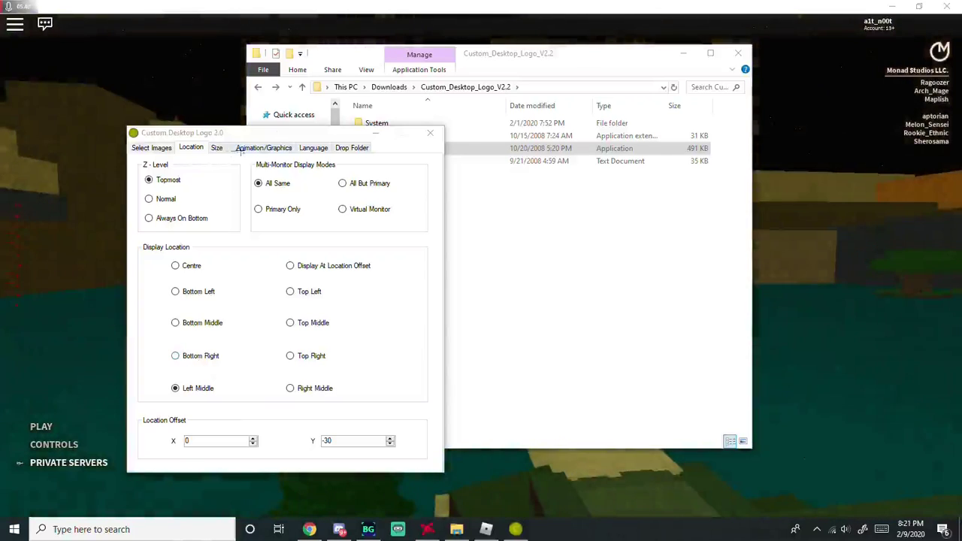
# - Raise the logo scale to about 0.85 and look over the other settings tabs
pyautogui.click(224, 149)
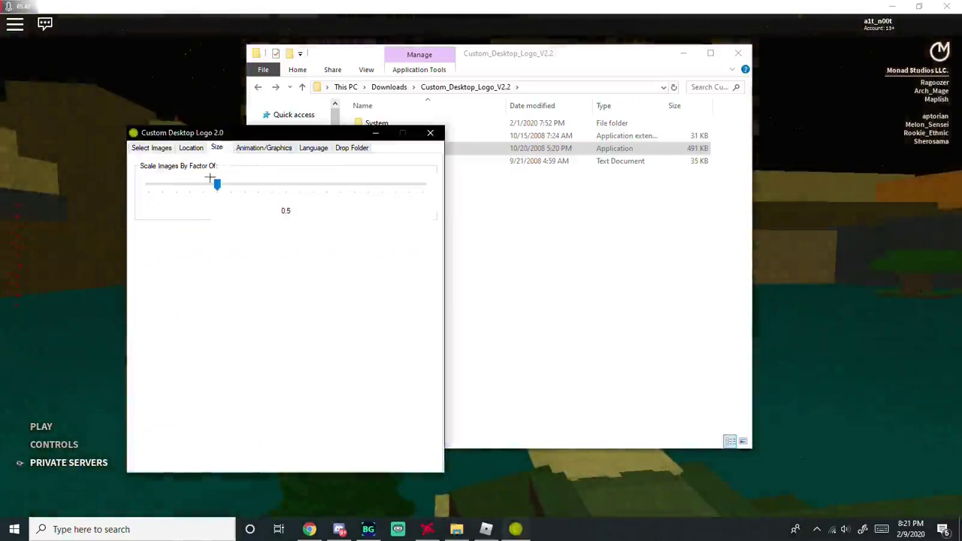
pyautogui.moveTo(281, 193)
pyautogui.mouseDown()
pyautogui.moveTo(258, 188)
pyautogui.moveTo(267, 185)
pyautogui.mouseUp()
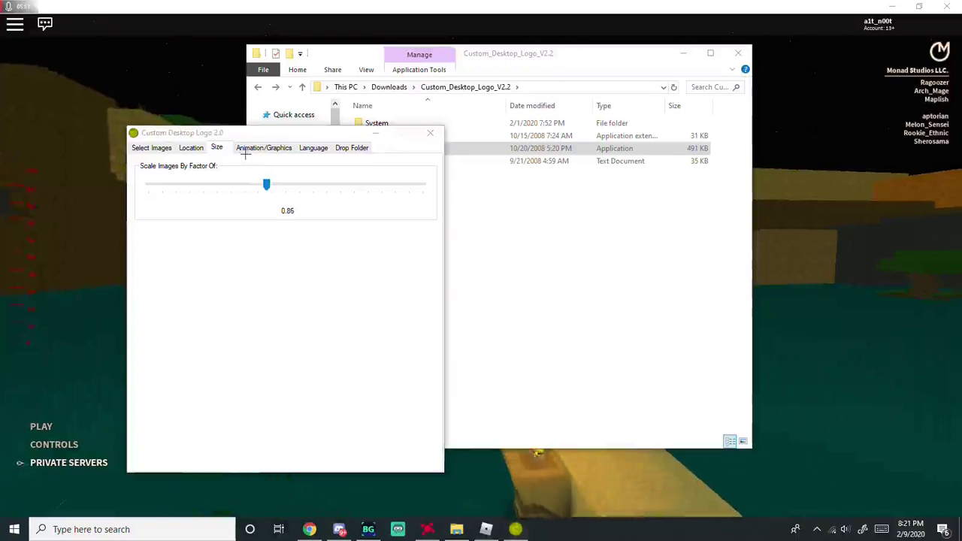
pyautogui.click(200, 148)
pyautogui.click(218, 149)
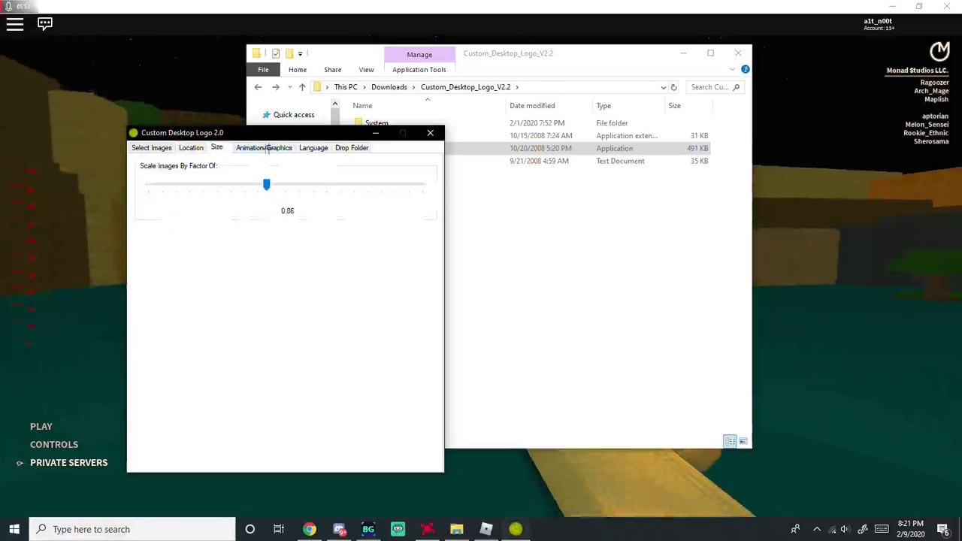
pyautogui.click(288, 150)
pyautogui.click(313, 148)
pyautogui.click(216, 148)
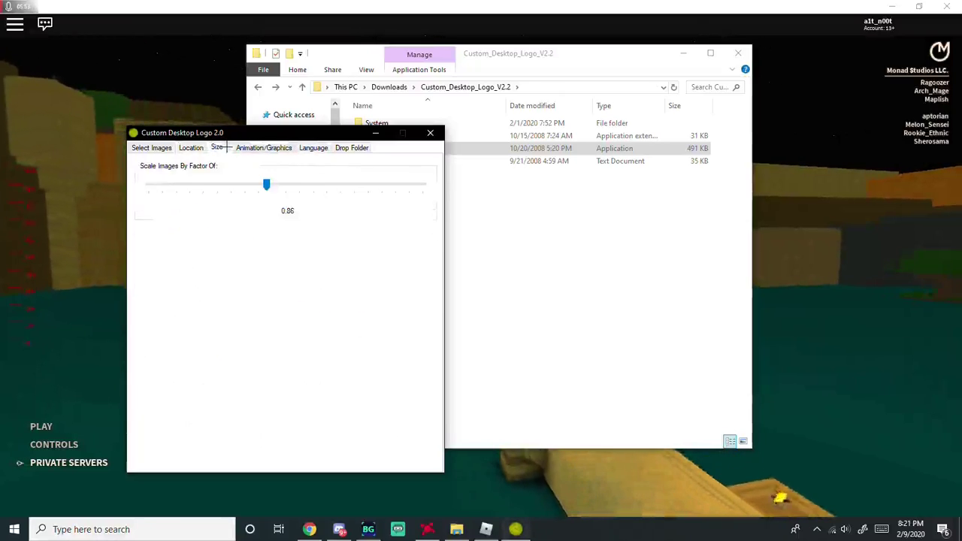
pyautogui.click(192, 148)
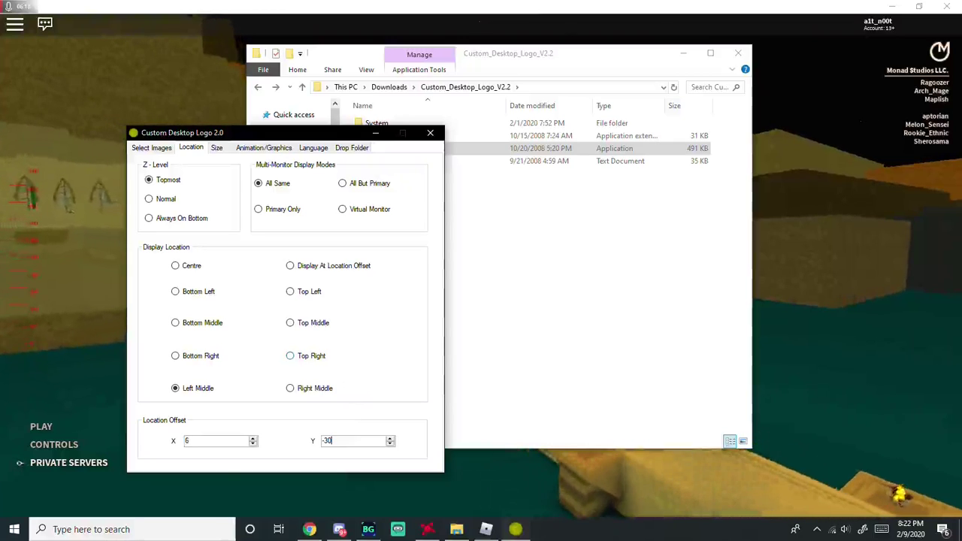
# - Set the Y offset to 38 and lower the logo scale to 0.84
pyautogui.doubleClick(329, 441)
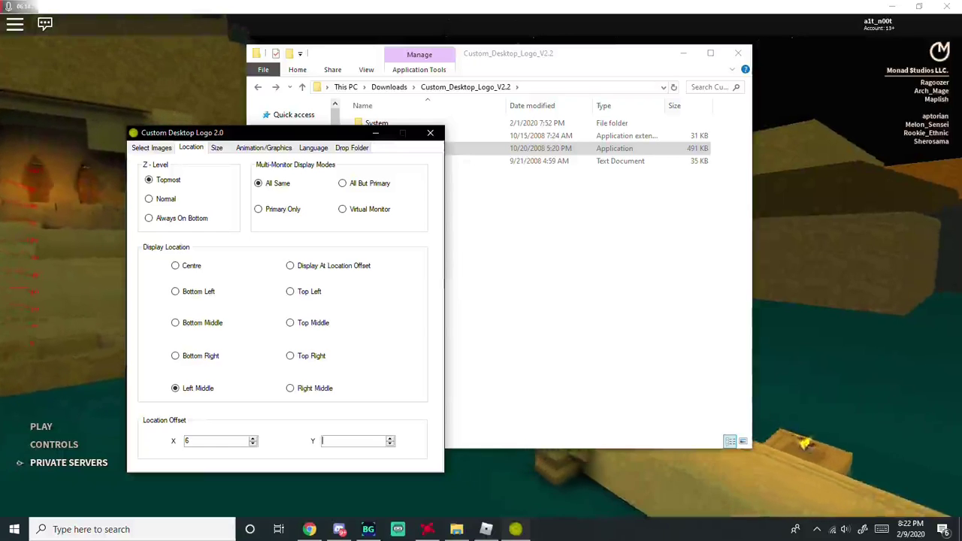
pyautogui.write('38')
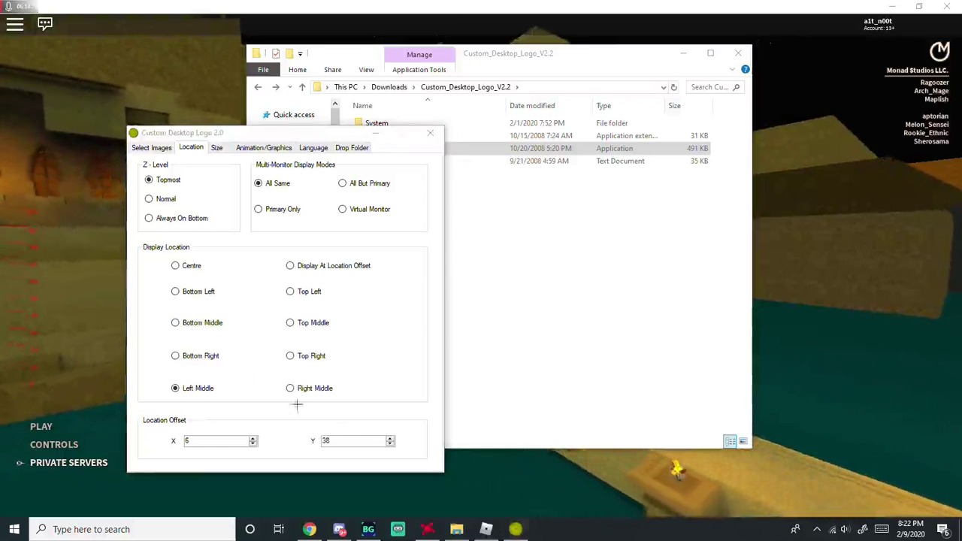
pyautogui.click(217, 147)
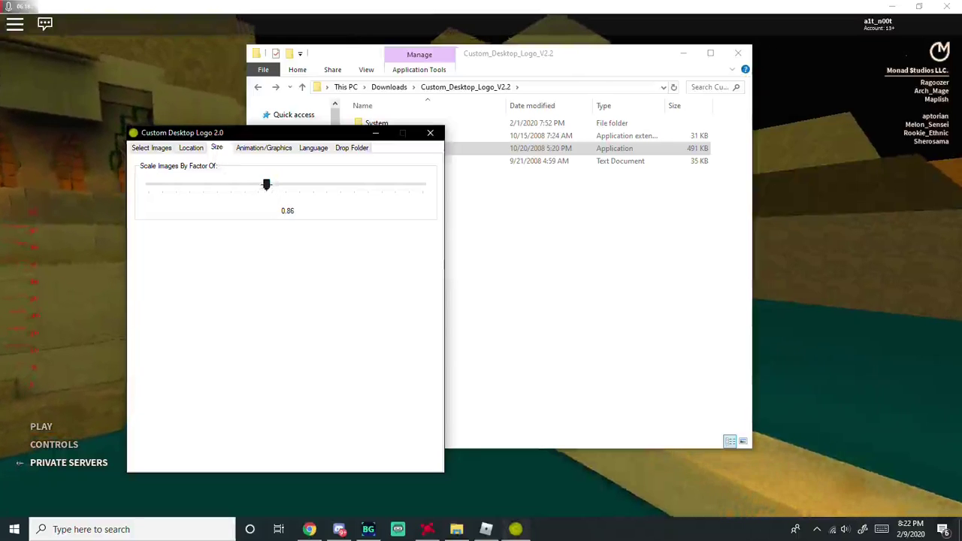
pyautogui.moveTo(266, 184); pyautogui.dragTo(264, 184)
# - Set the logo's offset to X 1 on the placement settings, then close the window over the game
pyautogui.click(45, 435)
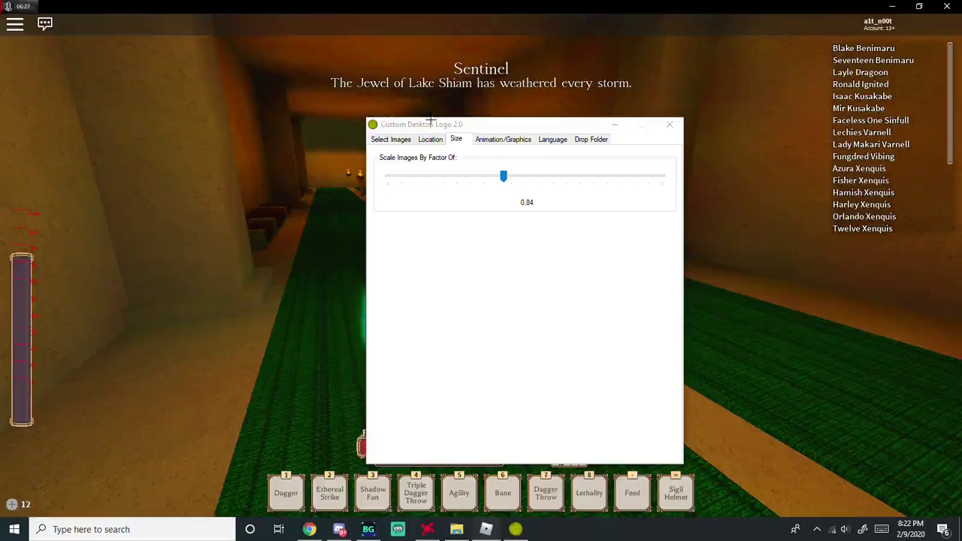
pyautogui.click(427, 137)
pyautogui.moveTo(438, 136); pyautogui.dragTo(686, 156)
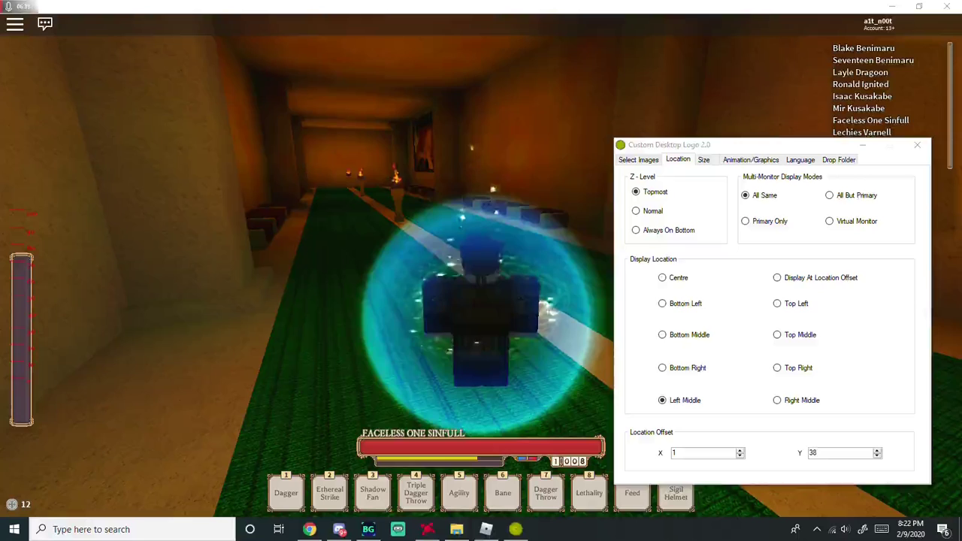
pyautogui.click(814, 453)
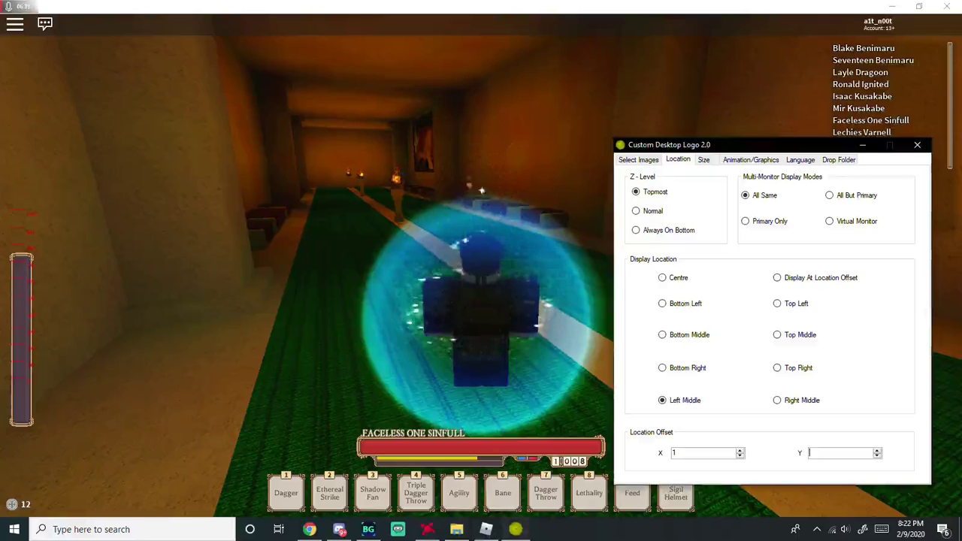
pyautogui.click(918, 144)
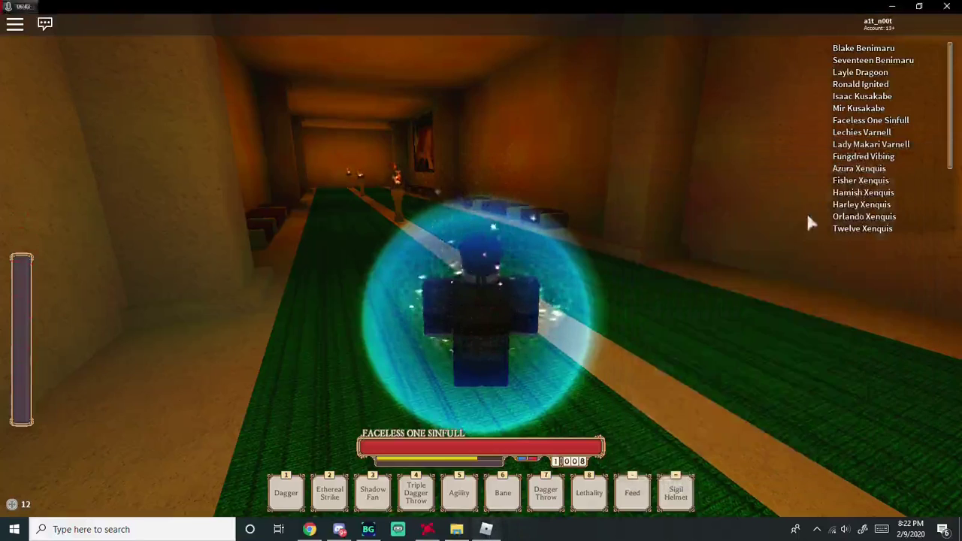
# - Reopen the logo settings from the tray icon and review the Size and Location tabs
pyautogui.click(817, 529)
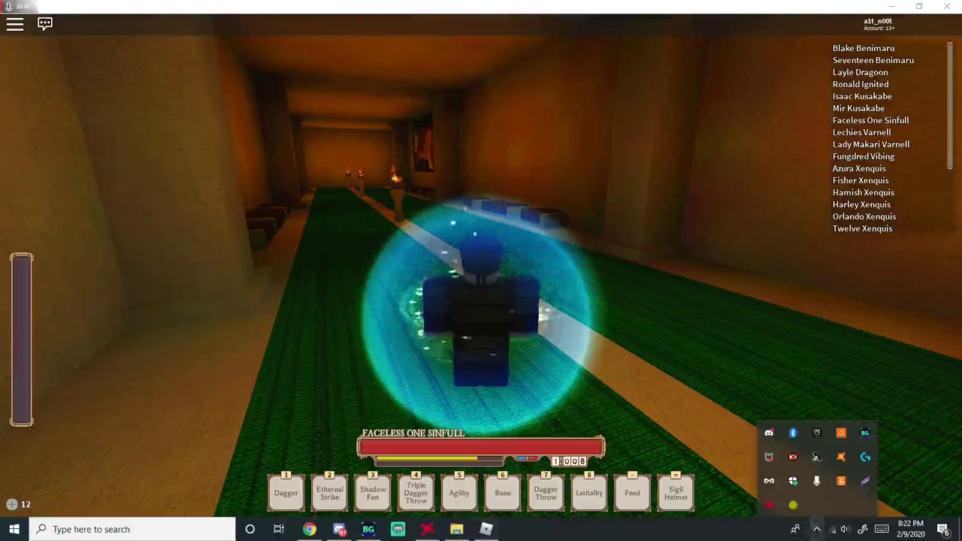
pyautogui.rightClick(795, 507)
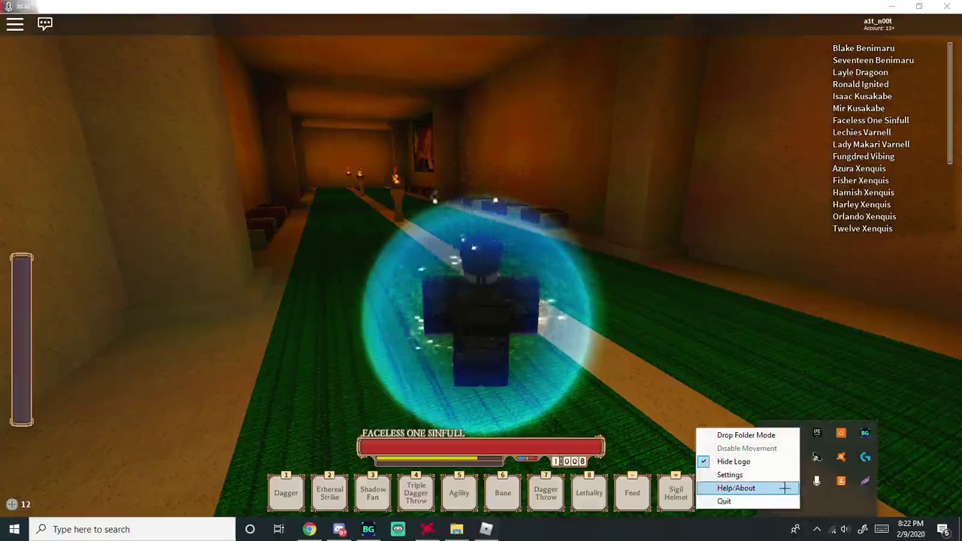
pyautogui.click(782, 475)
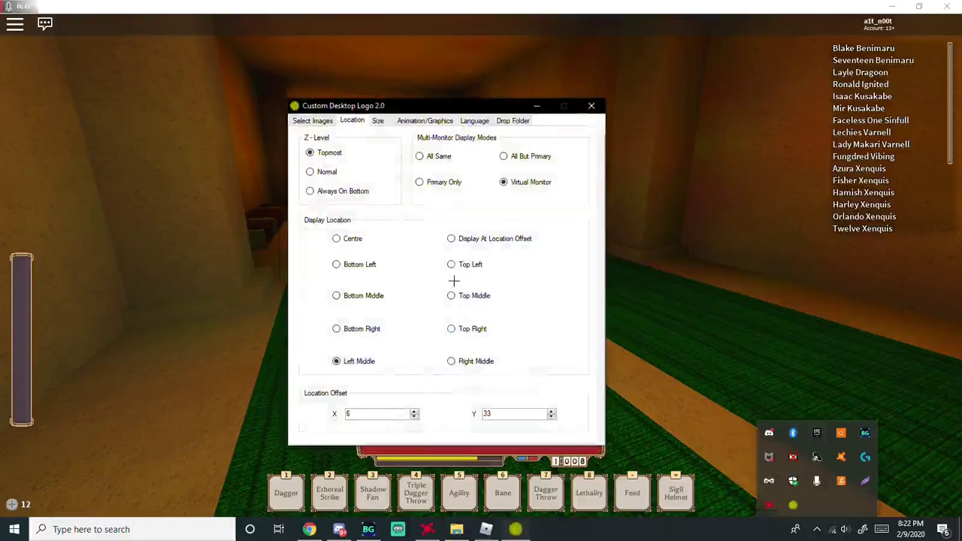
pyautogui.click(379, 120)
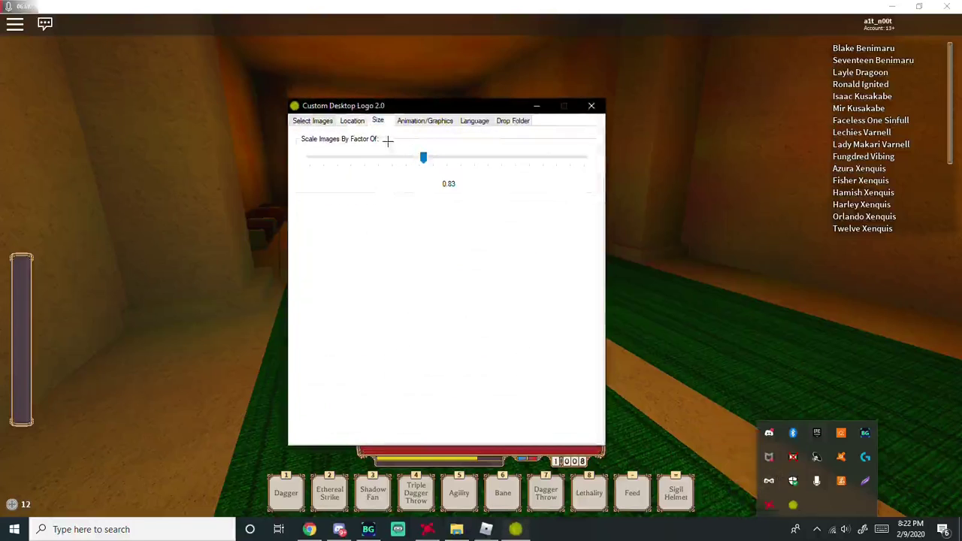
pyautogui.click(352, 121)
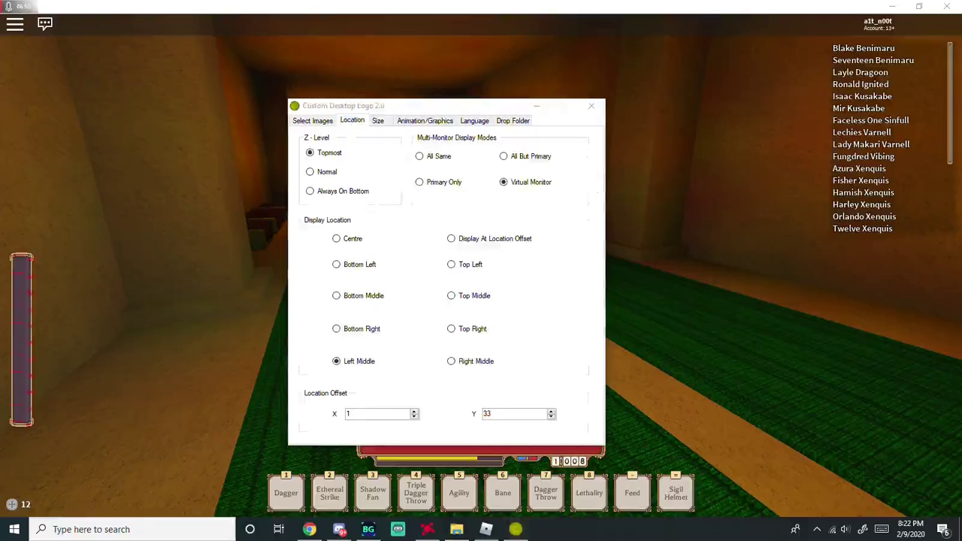
# - Move the settings aside, verify the Left Middle overlay in the game, and close the settings
pyautogui.moveTo(359, 106); pyautogui.dragTo(724, 151)
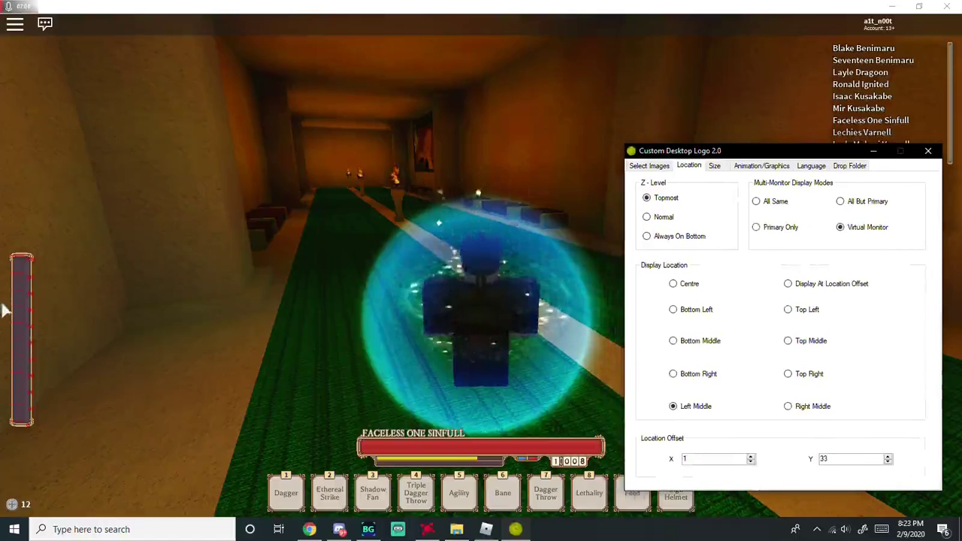
pyautogui.click(158, 257)
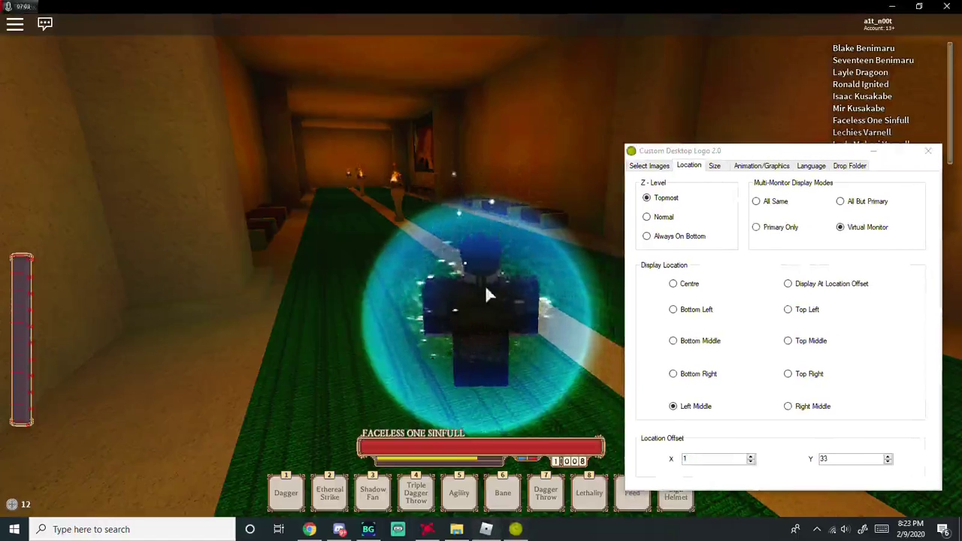
pyautogui.press('Left')
pyautogui.scroll(-5, 485, 285)
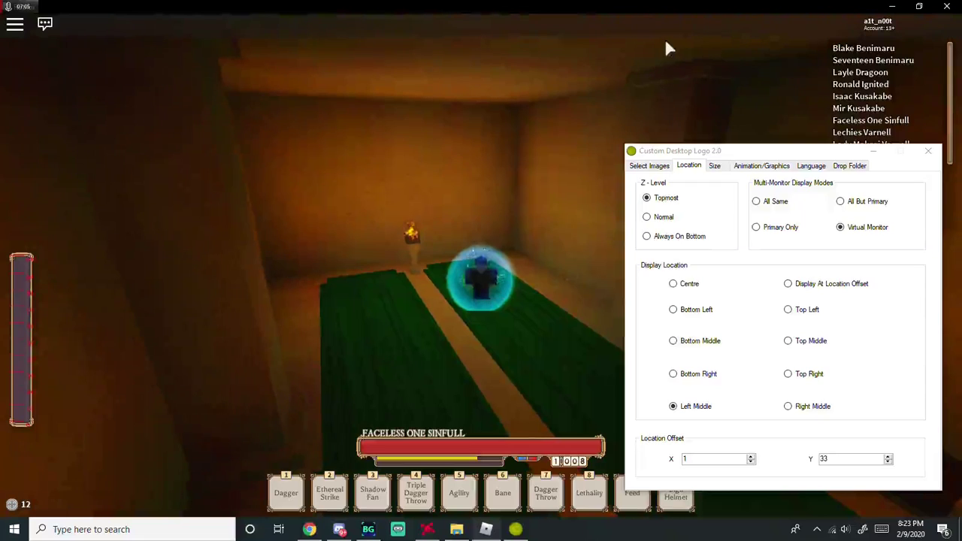
pyautogui.click(873, 150)
pyautogui.scroll(3, 634, 300)
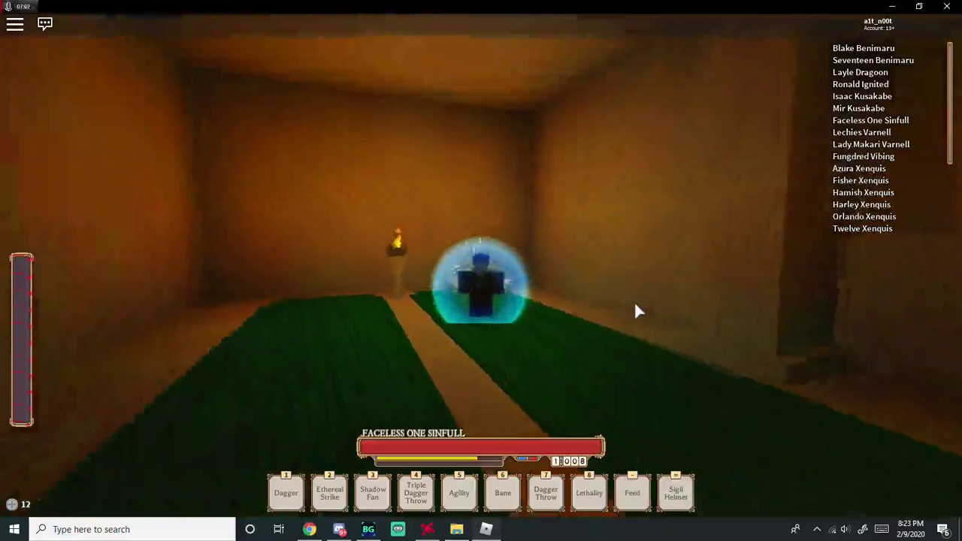
pyautogui.press('Right')
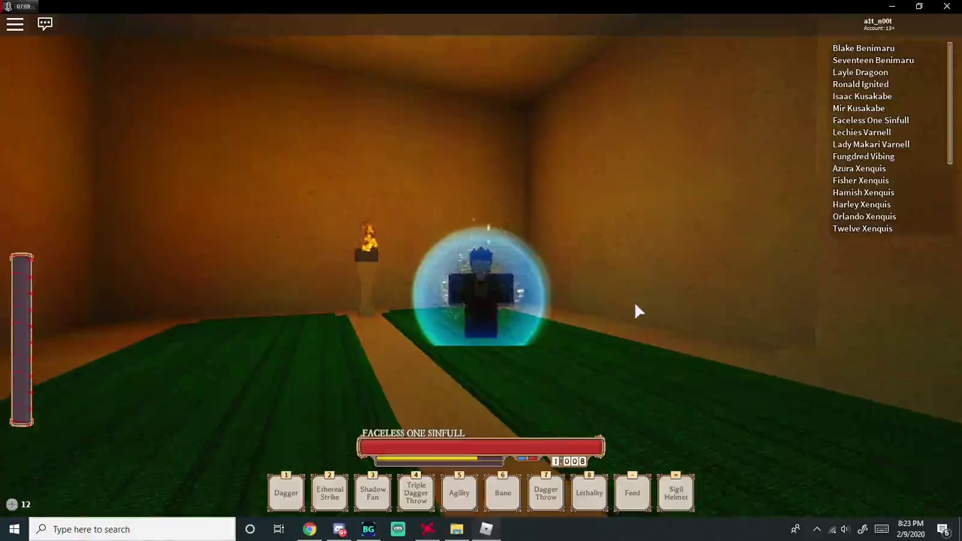